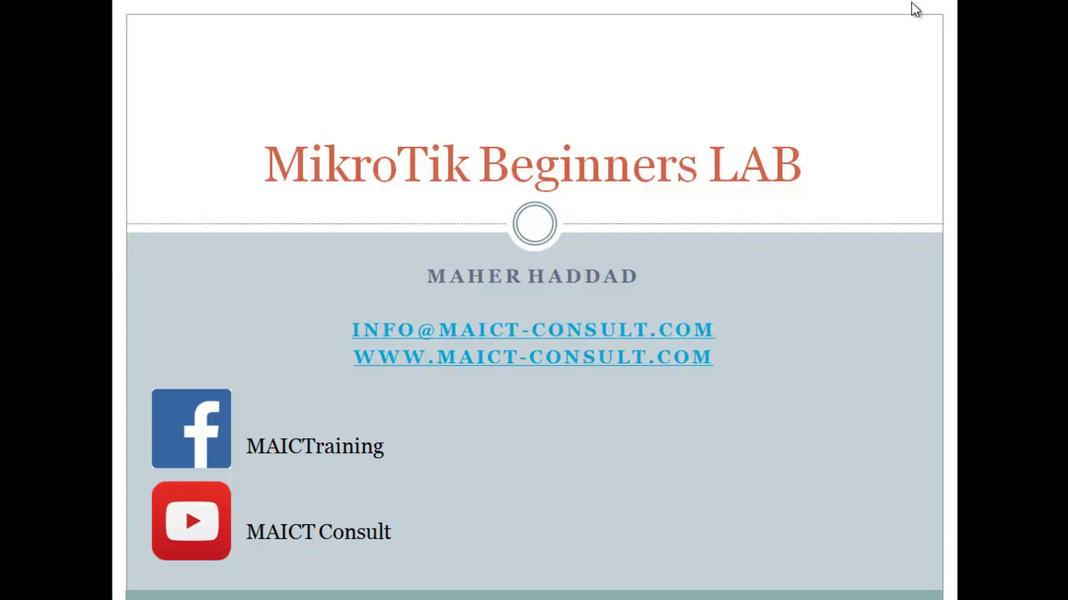
# In the Paint network diagram, brush a black double-headed arrow arching between Mikrotik 2's antenna and Mikrotik 1's antenna
pyautogui.click(713, 340)
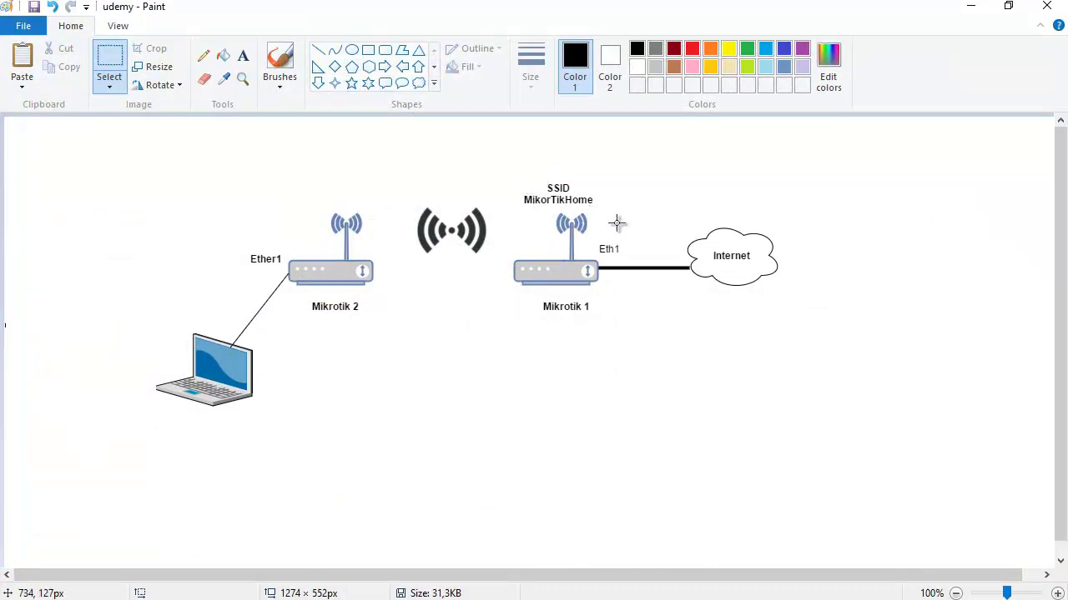
pyautogui.click(279, 67)
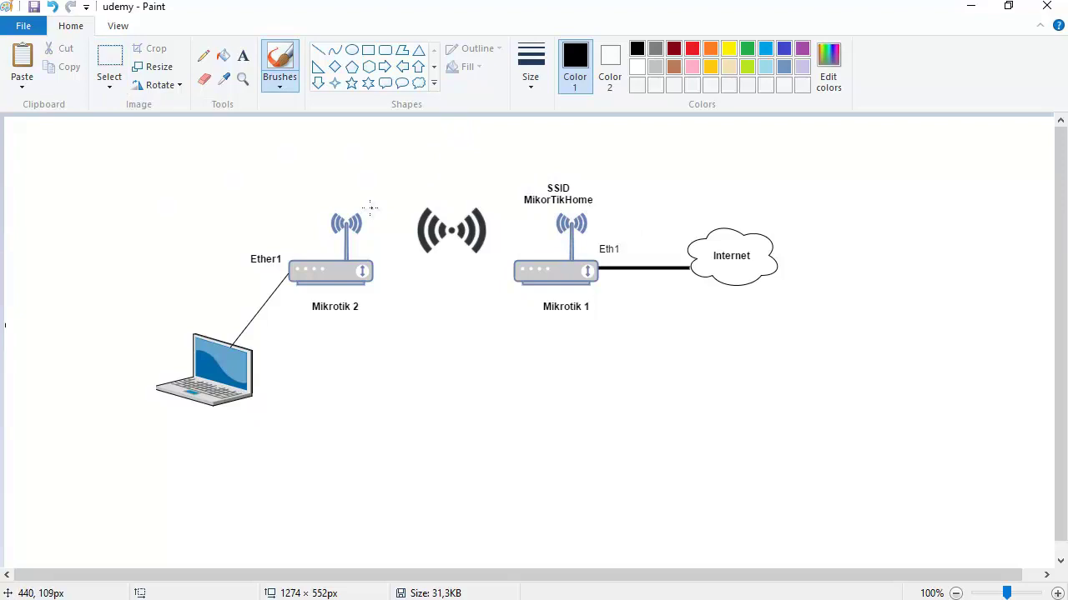
pyautogui.moveTo(369, 207)
pyautogui.mouseDown()
pyautogui.moveTo(468, 172)
pyautogui.moveTo(512, 204)
pyautogui.moveTo(506, 214)
pyautogui.mouseUp()
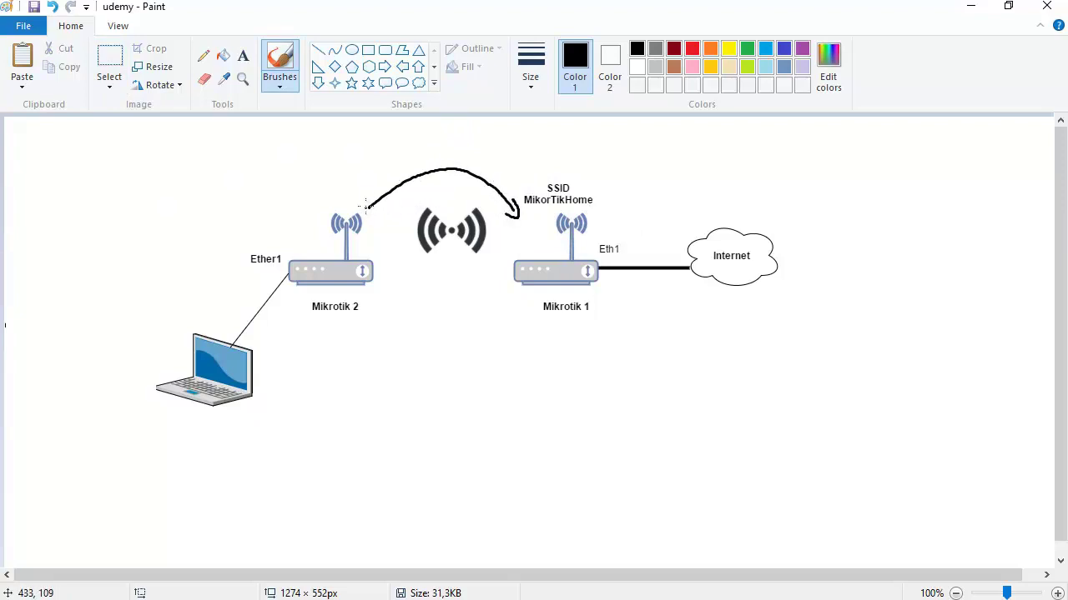
pyautogui.moveTo(372, 197)
pyautogui.mouseDown()
pyautogui.moveTo(365, 219)
pyautogui.moveTo(377, 219)
pyautogui.mouseUp()
# Set the brush colour to red and handwrite a station label above Mikrotik 2 with a small arrow down to its antenna
pyautogui.click(709, 48)
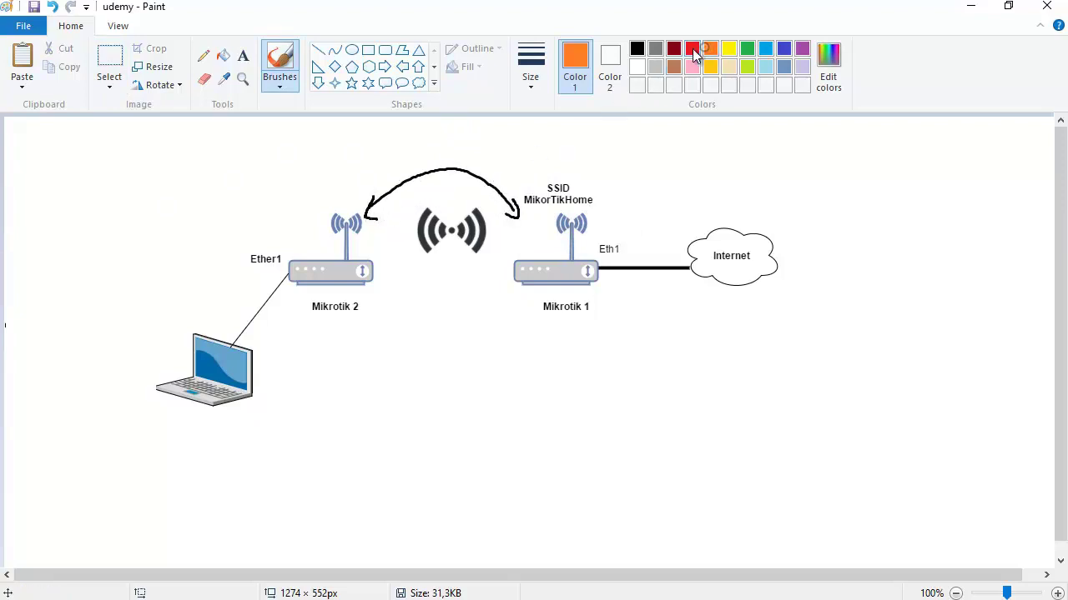
pyautogui.click(691, 48)
pyautogui.moveTo(360, 167); pyautogui.dragTo(347, 189)
pyautogui.moveTo(367, 185); pyautogui.dragTo(399, 175)
pyautogui.moveTo(402, 179); pyautogui.dragTo(418, 164)
pyautogui.moveTo(353, 195)
pyautogui.mouseDown()
pyautogui.moveTo(352, 212)
pyautogui.moveTo(365, 203)
pyautogui.mouseUp()
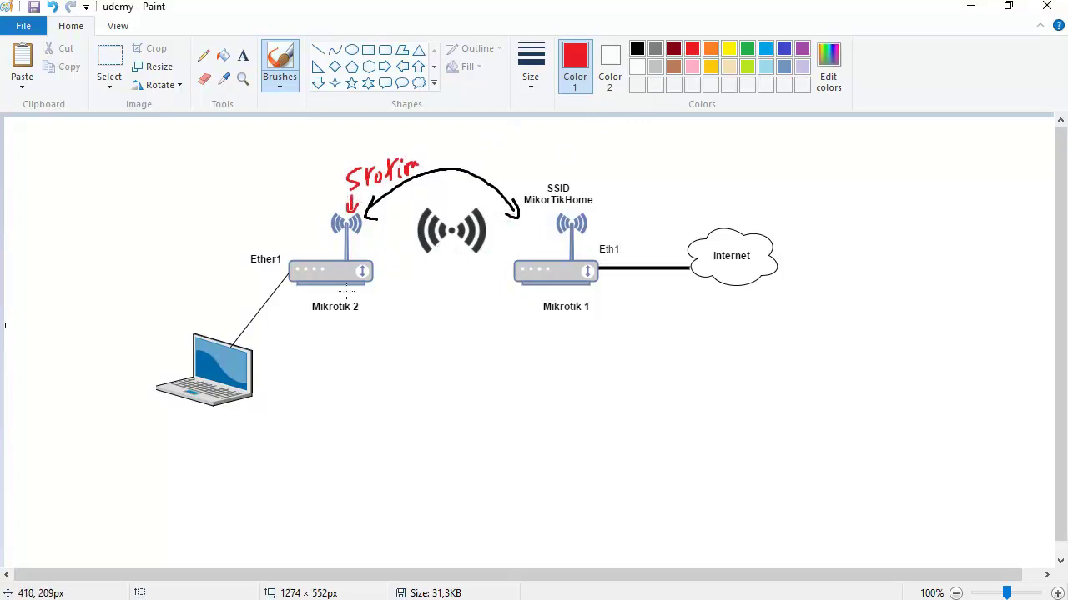
# Annotate Mikrotik 2 in red with "Internet" and "WLAN1" on its wireless side, and a line labelled "LAN" on its Ether1 side
pyautogui.moveTo(386, 329)
pyautogui.mouseDown()
pyautogui.moveTo(360, 306)
pyautogui.moveTo(376, 297)
pyautogui.moveTo(410, 325)
pyautogui.moveTo(447, 327)
pyautogui.moveTo(457, 311)
pyautogui.mouseUp()
pyautogui.moveTo(518, 260)
pyautogui.mouseDown()
pyautogui.moveTo(405, 236)
pyautogui.moveTo(371, 257)
pyautogui.moveTo(431, 273)
pyautogui.mouseUp()
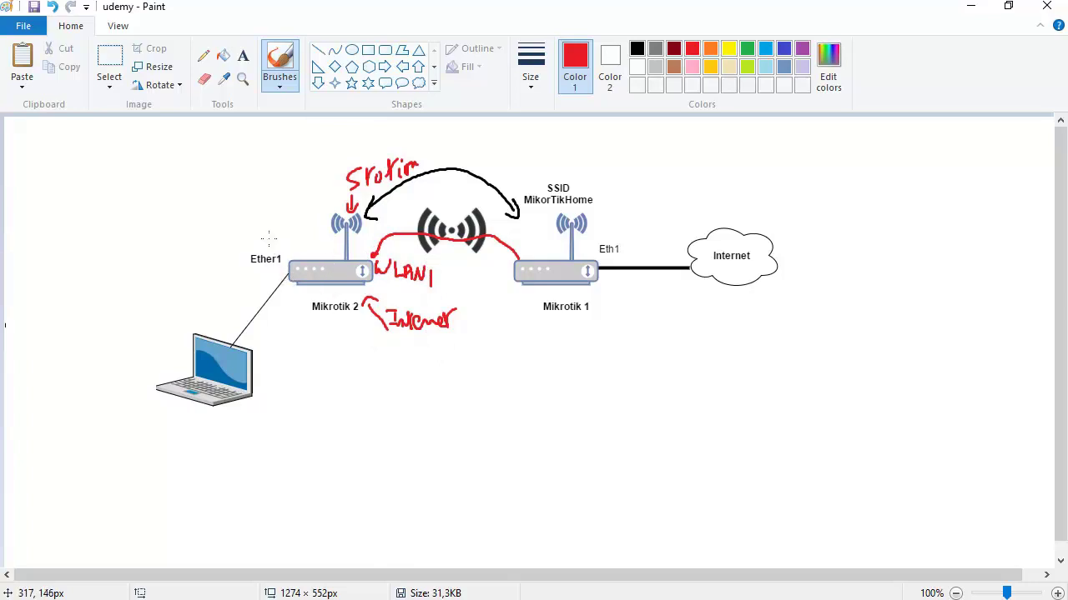
pyautogui.moveTo(261, 221); pyautogui.dragTo(337, 397)
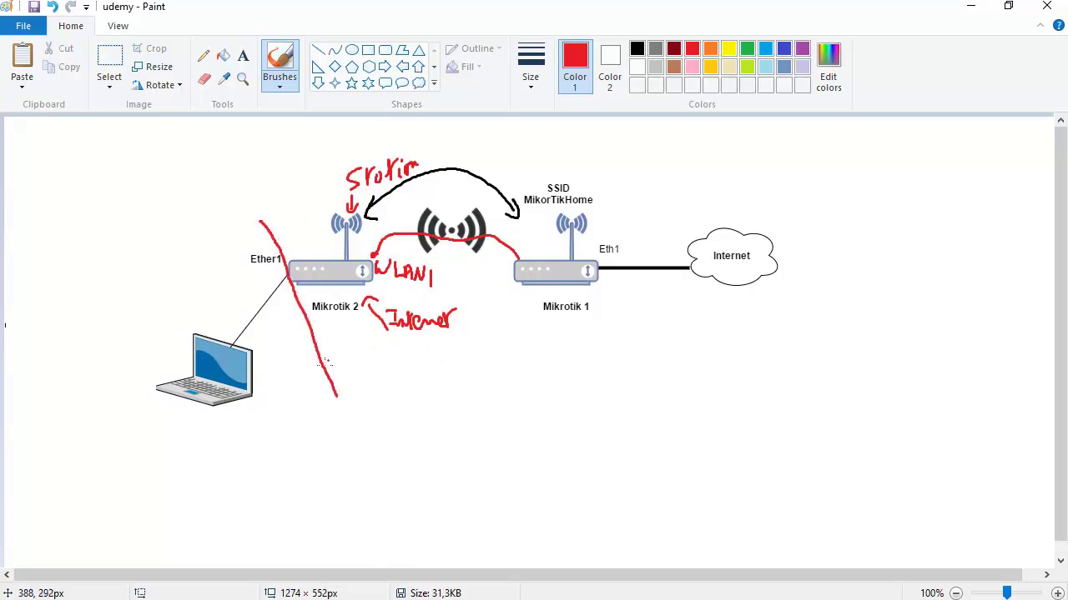
pyautogui.moveTo(327, 346)
pyautogui.mouseDown()
pyautogui.moveTo(337, 365)
pyautogui.moveTo(349, 364)
pyautogui.mouseUp()
pyautogui.moveTo(351, 365); pyautogui.dragTo(364, 342)
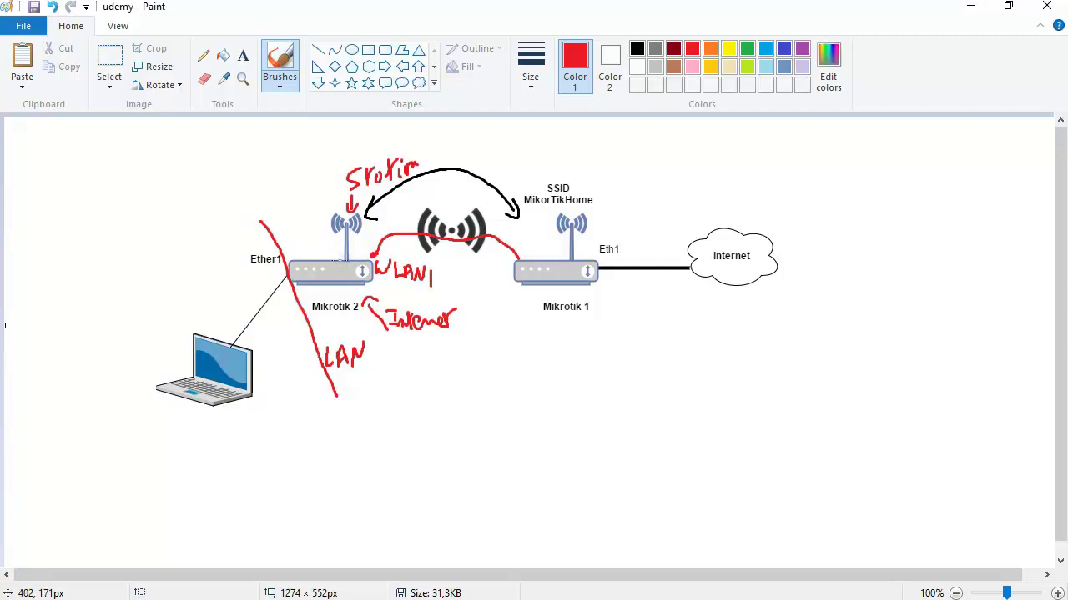
# Emphasize the WLAN1 and station labels with red lines, and handwrite "AP" with an arrow down to Mikrotik 2
pyautogui.moveTo(372, 281); pyautogui.dragTo(441, 296)
pyautogui.moveTo(338, 166)
pyautogui.mouseDown()
pyautogui.moveTo(397, 141)
pyautogui.moveTo(422, 143)
pyautogui.mouseUp()
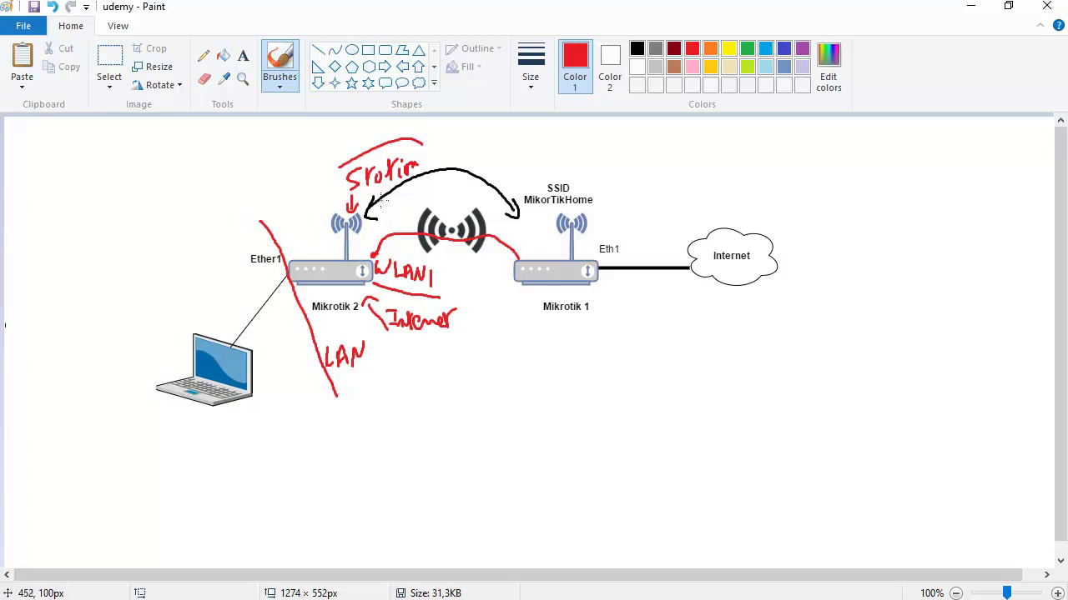
pyautogui.moveTo(296, 211)
pyautogui.mouseDown()
pyautogui.moveTo(299, 189)
pyautogui.moveTo(309, 212)
pyautogui.moveTo(309, 200)
pyautogui.mouseUp()
pyautogui.moveTo(309, 213)
pyautogui.mouseDown()
pyautogui.moveTo(309, 186)
pyautogui.moveTo(332, 255)
pyautogui.mouseUp()
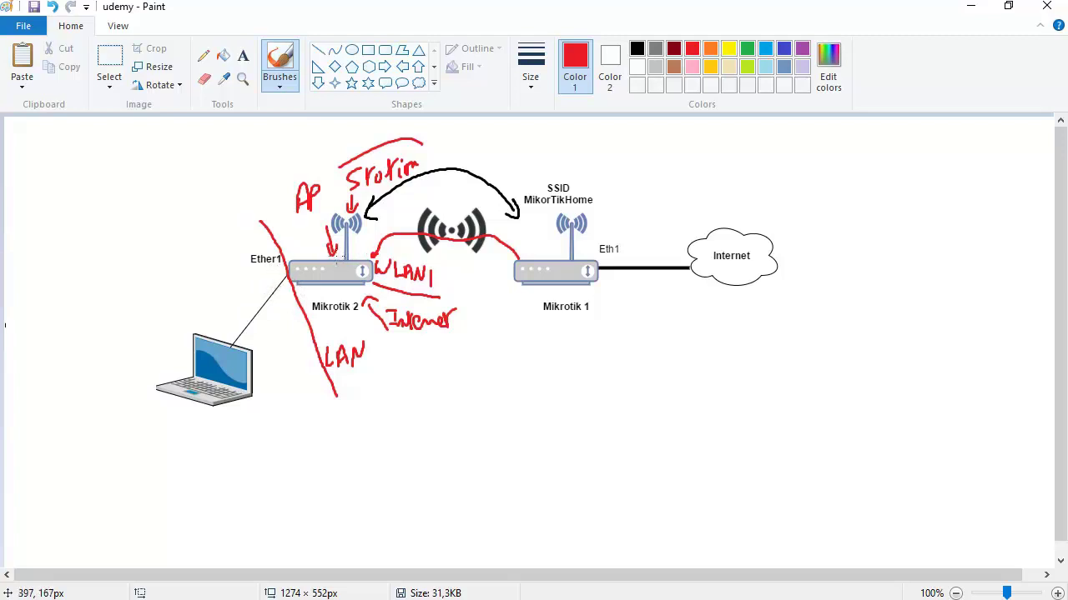
pyautogui.moveTo(337, 258)
pyautogui.mouseDown()
pyautogui.moveTo(343, 270)
pyautogui.moveTo(357, 262)
pyautogui.mouseUp()
# Undo the AP label, the emphasis lines, the LAN line and label, and the final stroke of "WLAN1"
pyautogui.hotkey('ctrl', 'z')
pyautogui.hotkey('ctrl', 'z')
pyautogui.hotkey('ctrl', 'z')
pyautogui.hotkey('ctrl', 'z')
pyautogui.hotkey('ctrl', 'z')
pyautogui.hotkey('ctrl', 'z')
pyautogui.hotkey('ctrl', 'z')
pyautogui.hotkey('ctrl', 'z')
pyautogui.hotkey('ctrl', 'z')
pyautogui.hotkey('ctrl', 'z')
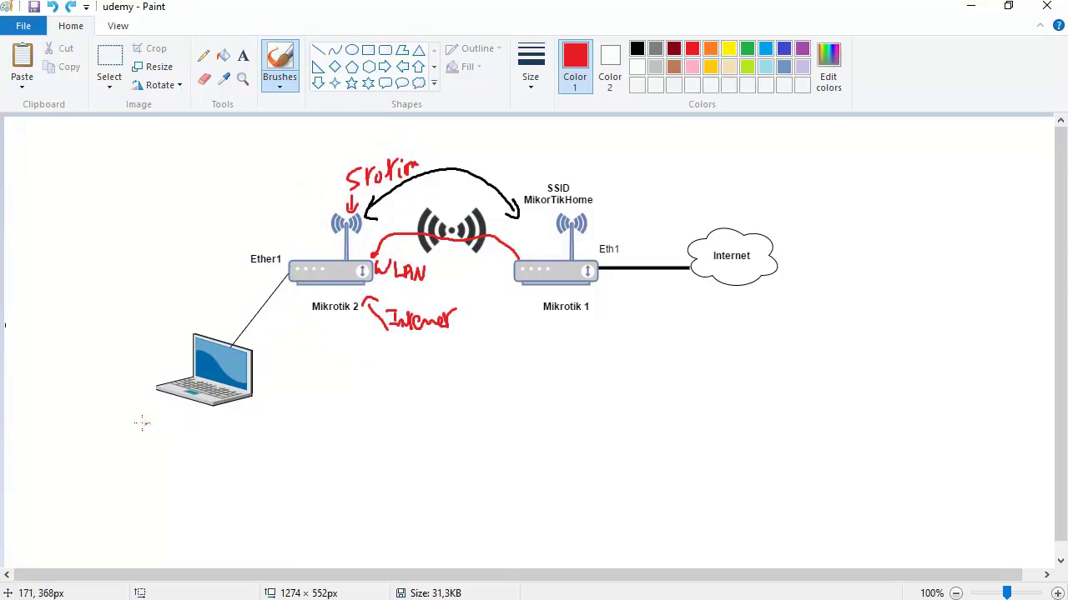
# Handwrite "Int" in red below the laptop and add red strokes beside the Ether1 cable and near the label
pyautogui.moveTo(175, 415); pyautogui.dragTo(177, 438)
pyautogui.moveTo(184, 438); pyautogui.dragTo(198, 437)
pyautogui.moveTo(202, 417); pyautogui.dragTo(213, 436)
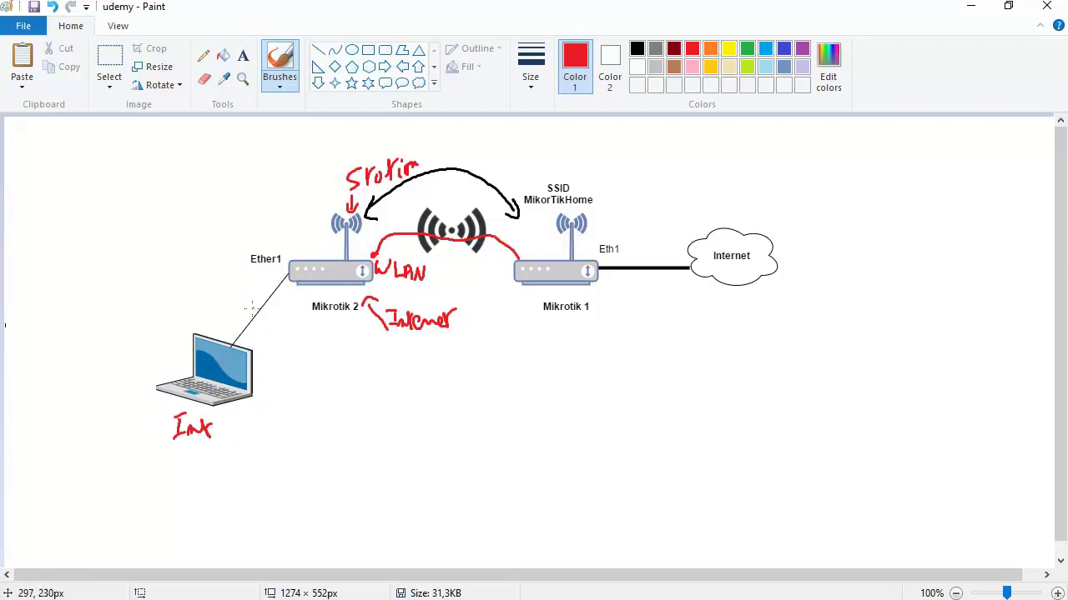
pyautogui.moveTo(288, 285); pyautogui.dragTo(293, 333)
pyautogui.moveTo(292, 325); pyautogui.dragTo(292, 341)
pyautogui.moveTo(173, 442)
pyautogui.mouseDown()
pyautogui.moveTo(231, 439)
pyautogui.moveTo(171, 415)
pyautogui.mouseUp()
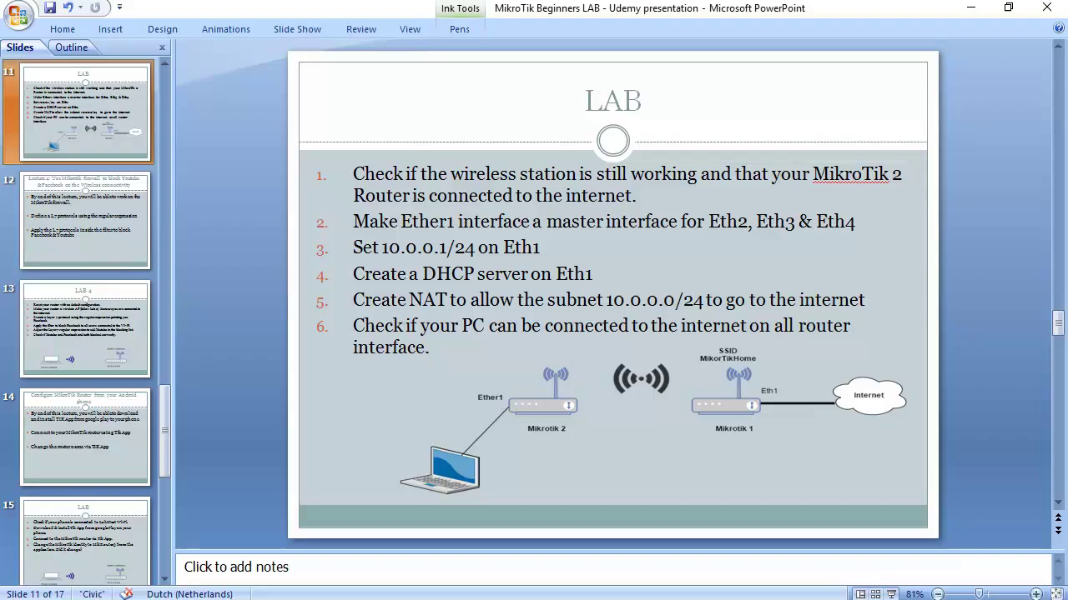
# Switch to WinBox and connect to the MikroTik2 router at 10.0.0.1 as admin
pyautogui.hotkey('alt', 'Tab')
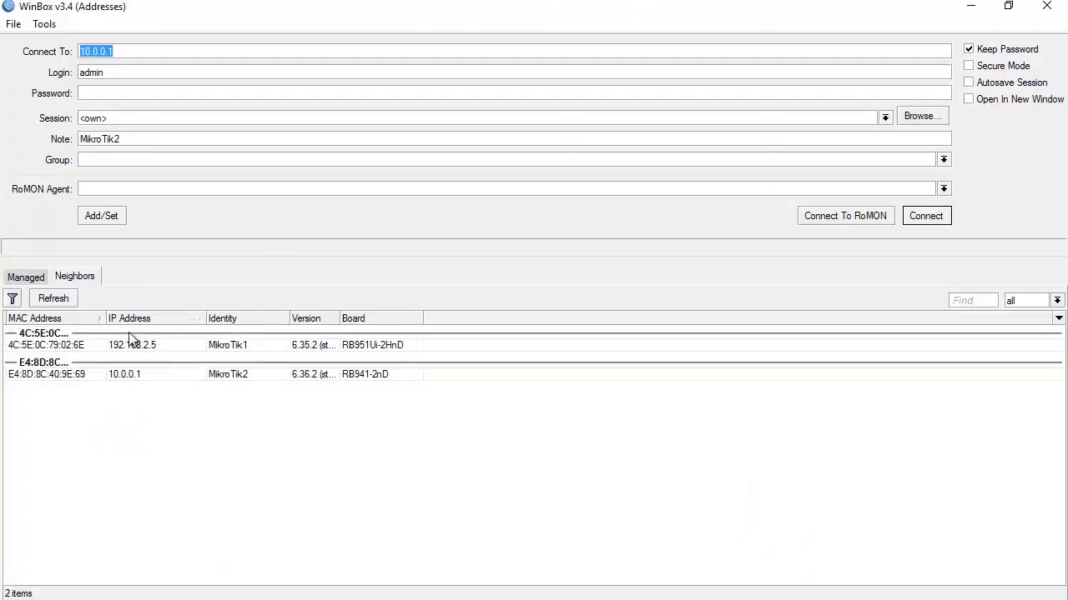
pyautogui.click(133, 375)
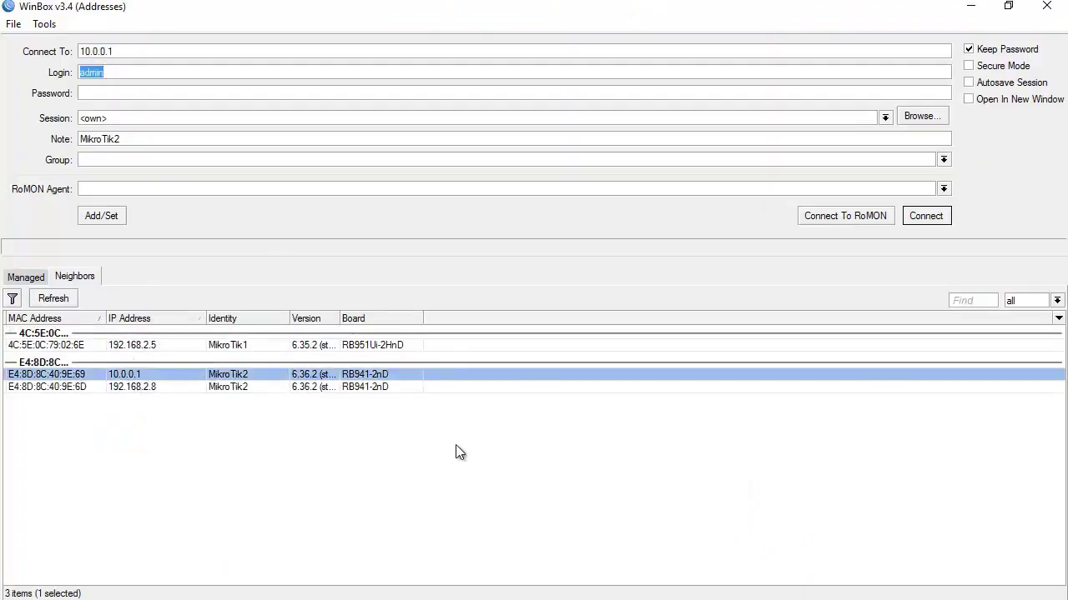
pyautogui.click(133, 388)
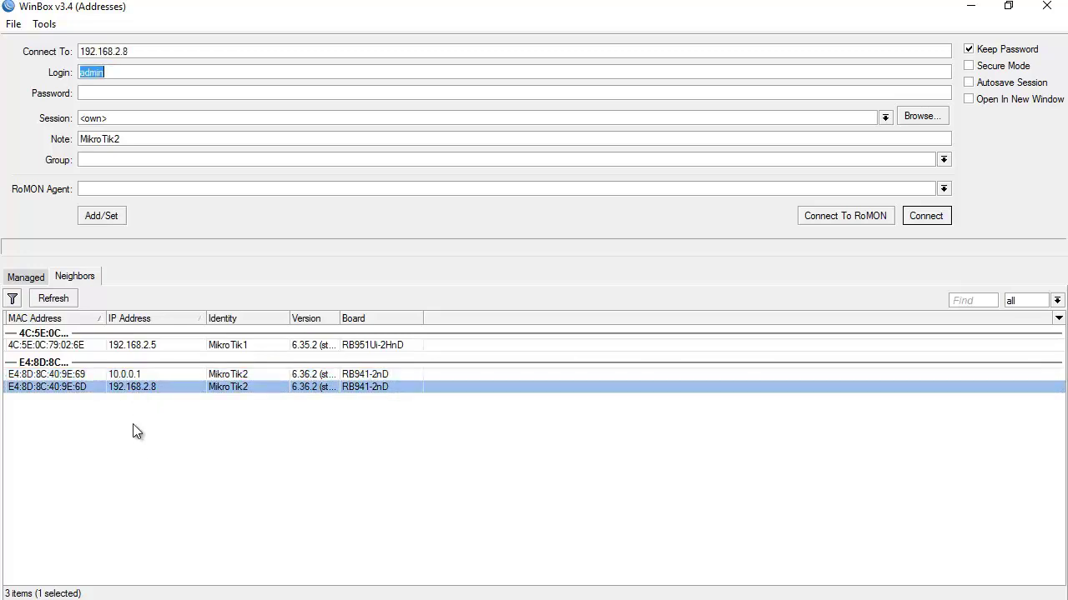
pyautogui.click(141, 376)
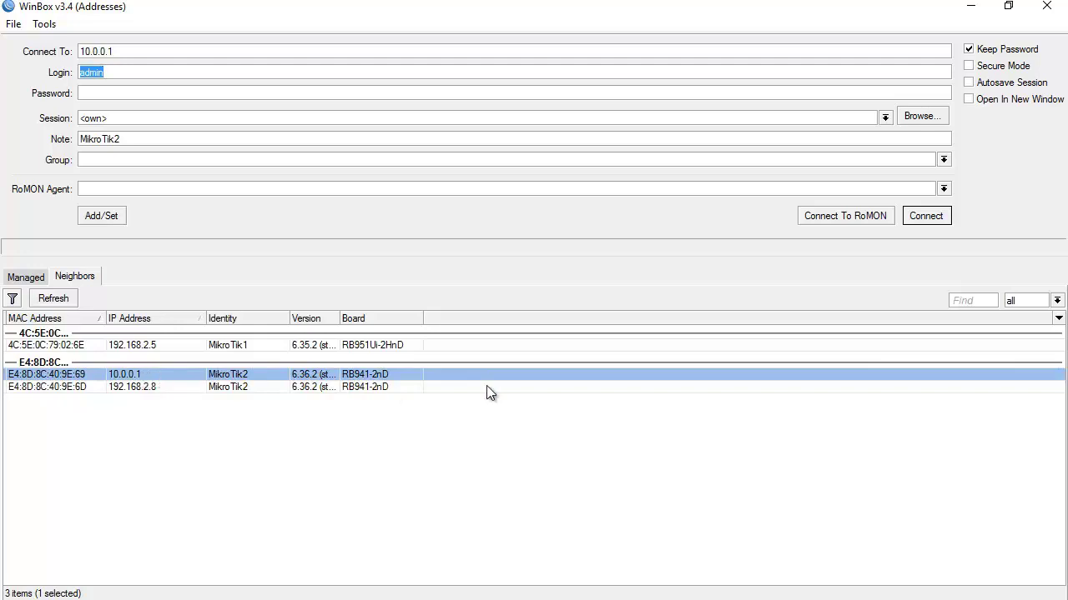
pyautogui.click(923, 217)
pyautogui.click(558, 8)
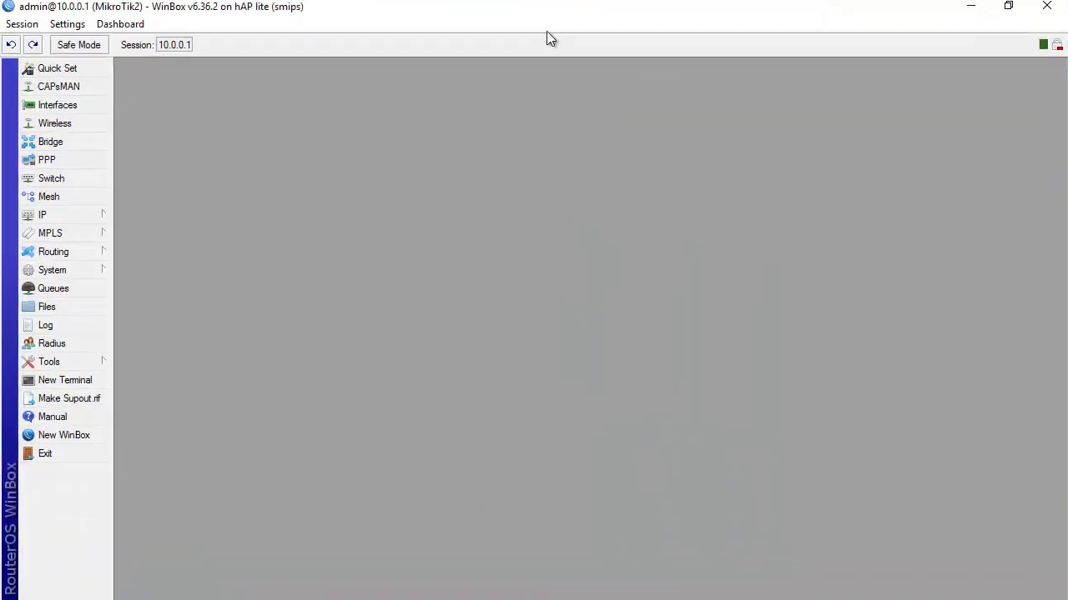
# Check the wireless mode and SSID in the wlan1 interface settings, and close them without changes
pyautogui.click(77, 123)
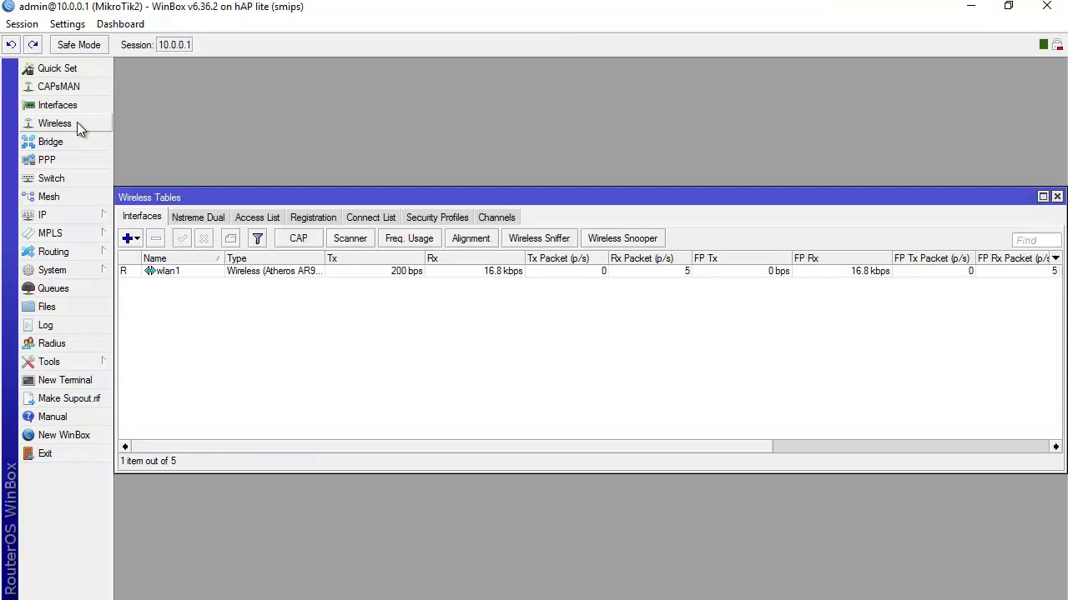
pyautogui.click(123, 272)
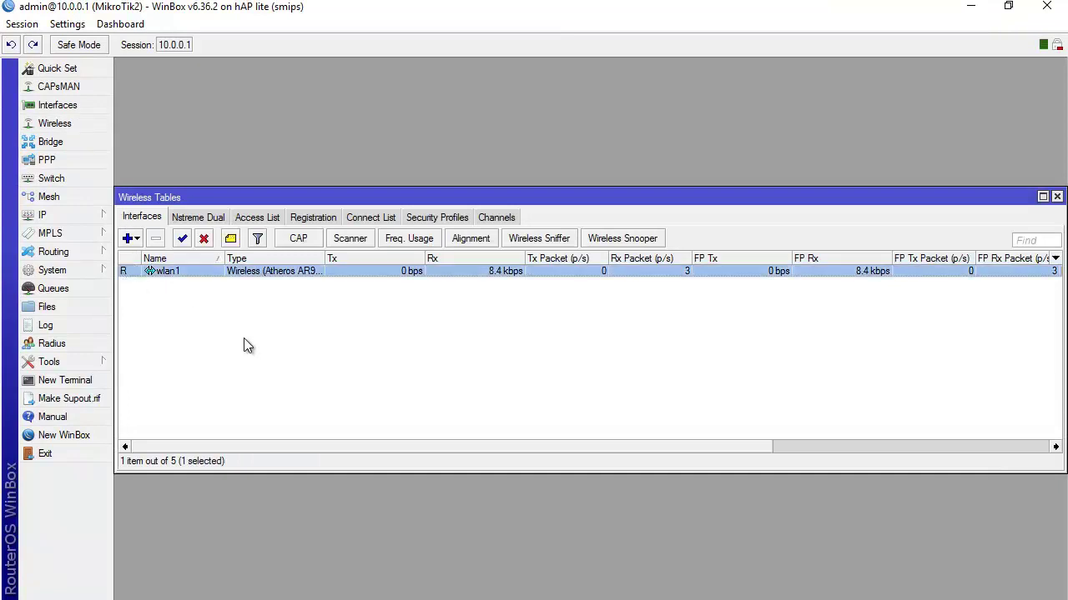
pyautogui.doubleClick(196, 271)
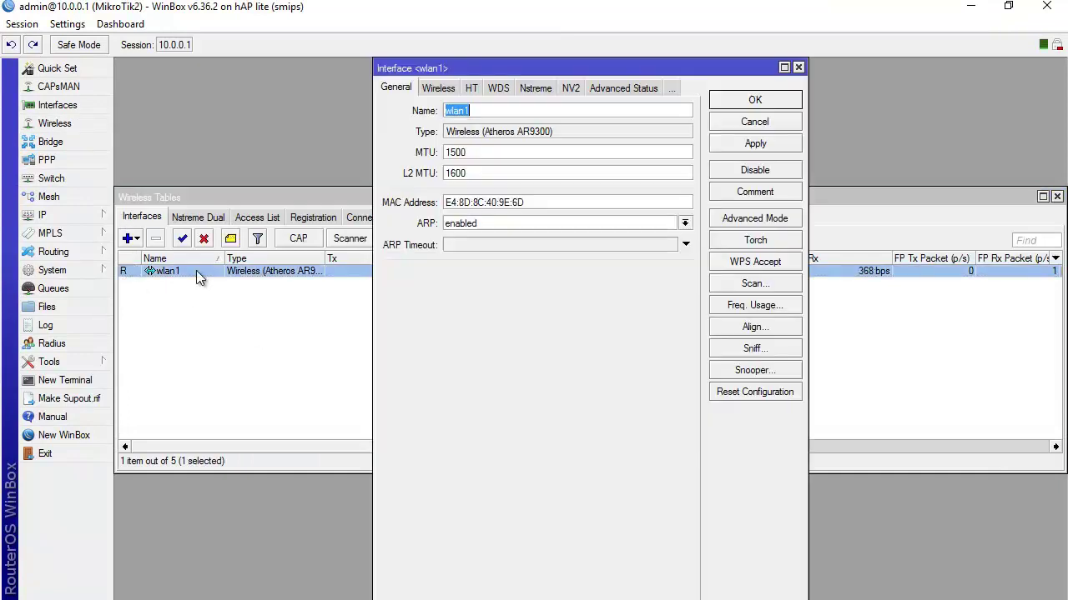
pyautogui.click(430, 89)
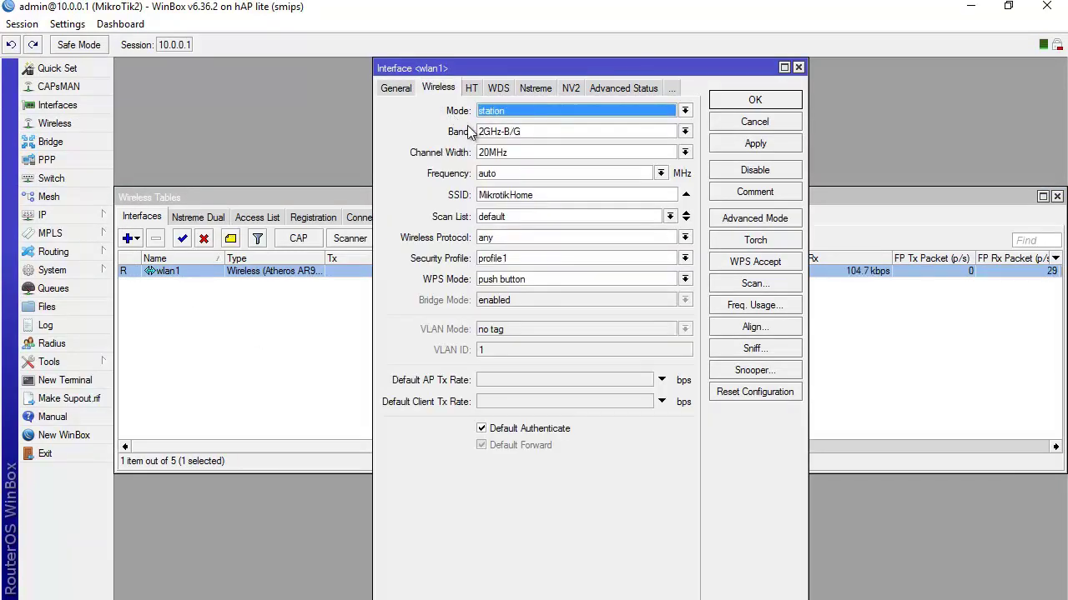
pyautogui.click(798, 68)
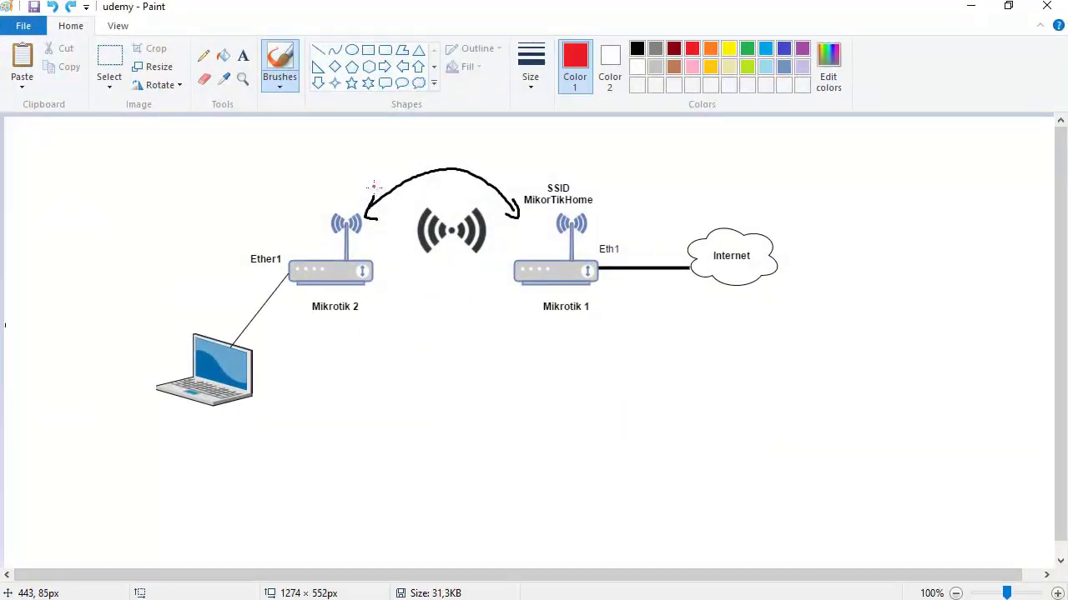
# In Paint, draw a red double-headed arrow above the black one between the two routers, and return to WinBox
pyautogui.moveTo(373, 187)
pyautogui.mouseDown()
pyautogui.moveTo(456, 146)
pyautogui.moveTo(496, 177)
pyautogui.moveTo(365, 194)
pyautogui.moveTo(385, 196)
pyautogui.mouseUp()
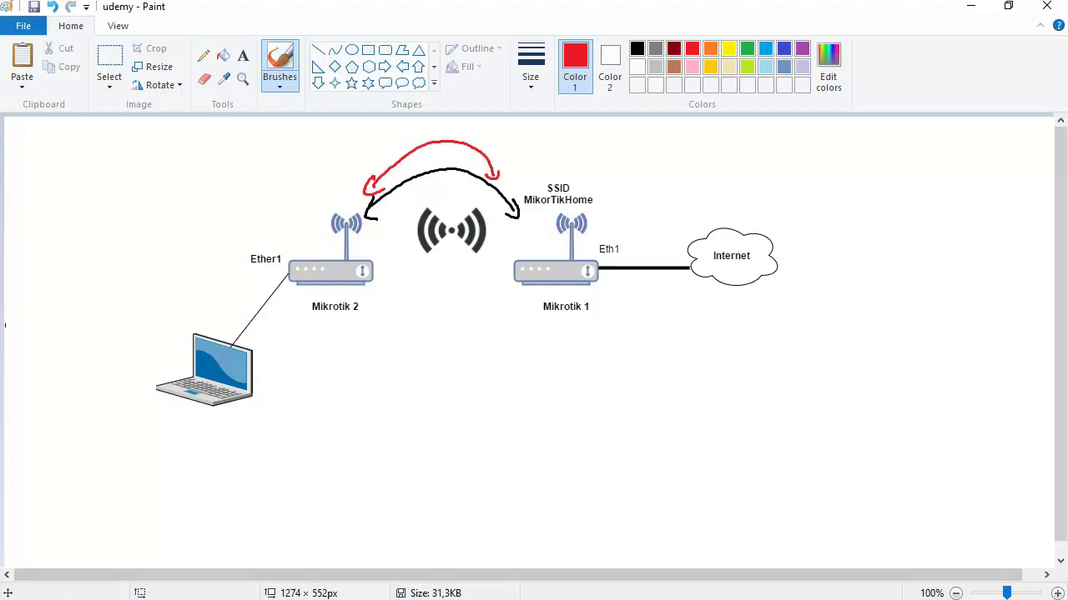
pyautogui.hotkey('alt', 'Tab')
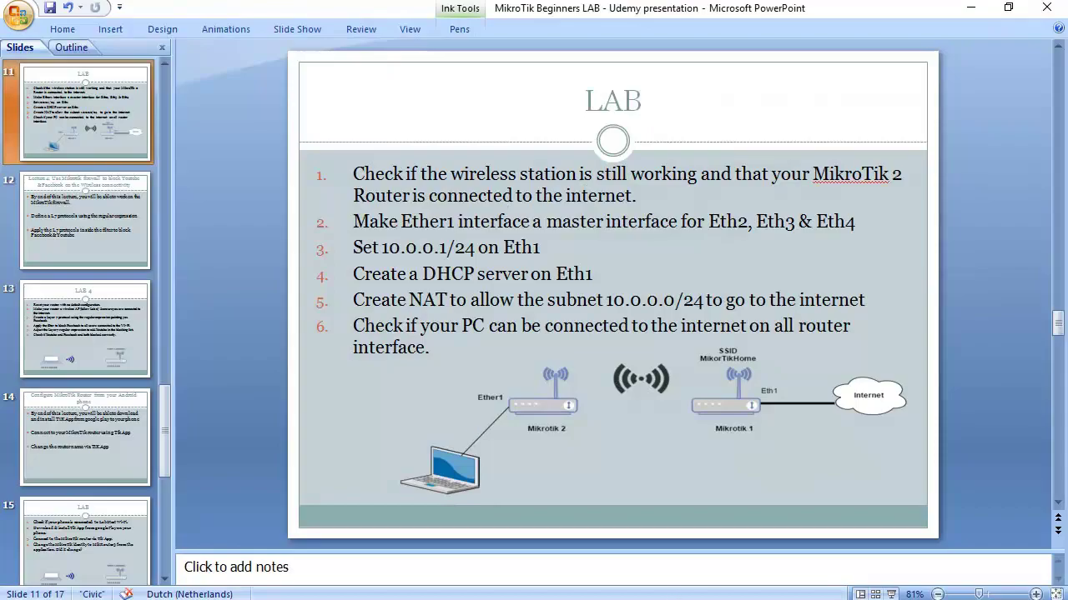
pyautogui.hotkey('alt', 'Tab')
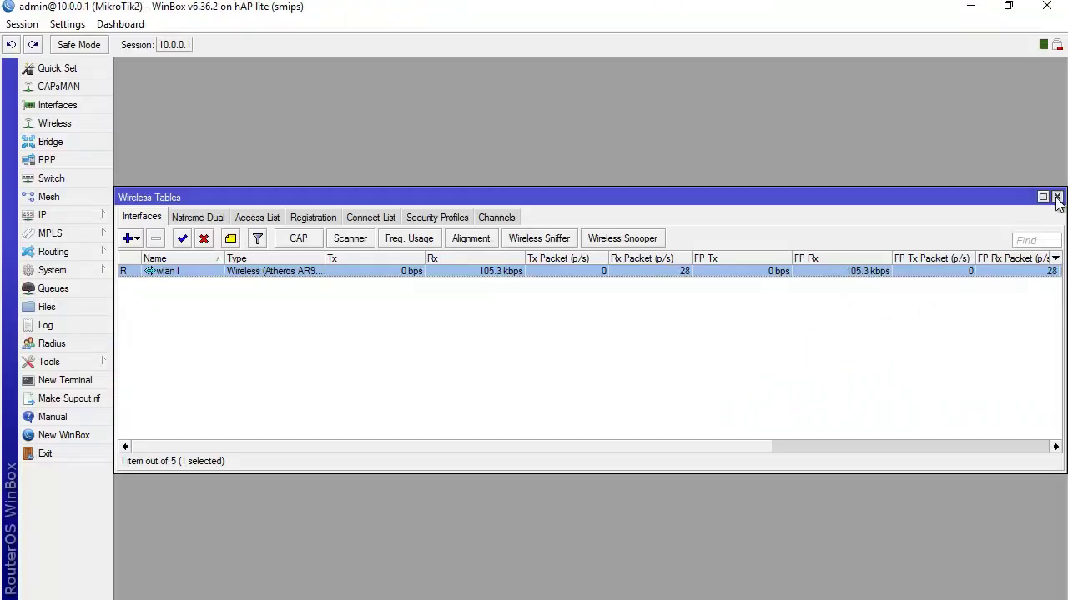
# Close the wireless tables and check the IP address assigned to wlan1 in the router's address list
pyautogui.click(1056, 197)
pyautogui.click(62, 217)
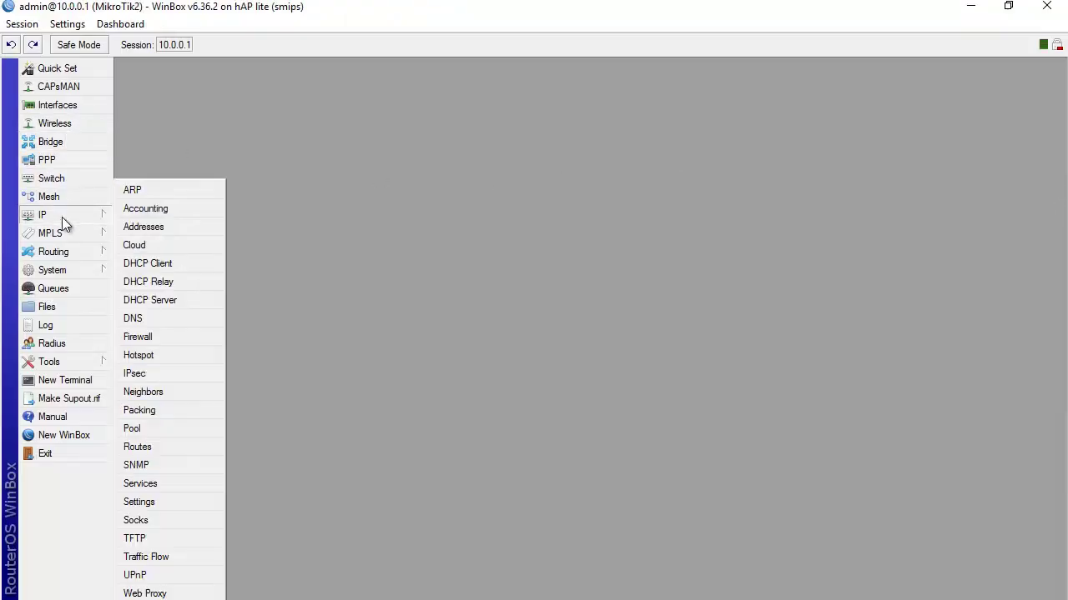
pyautogui.click(150, 224)
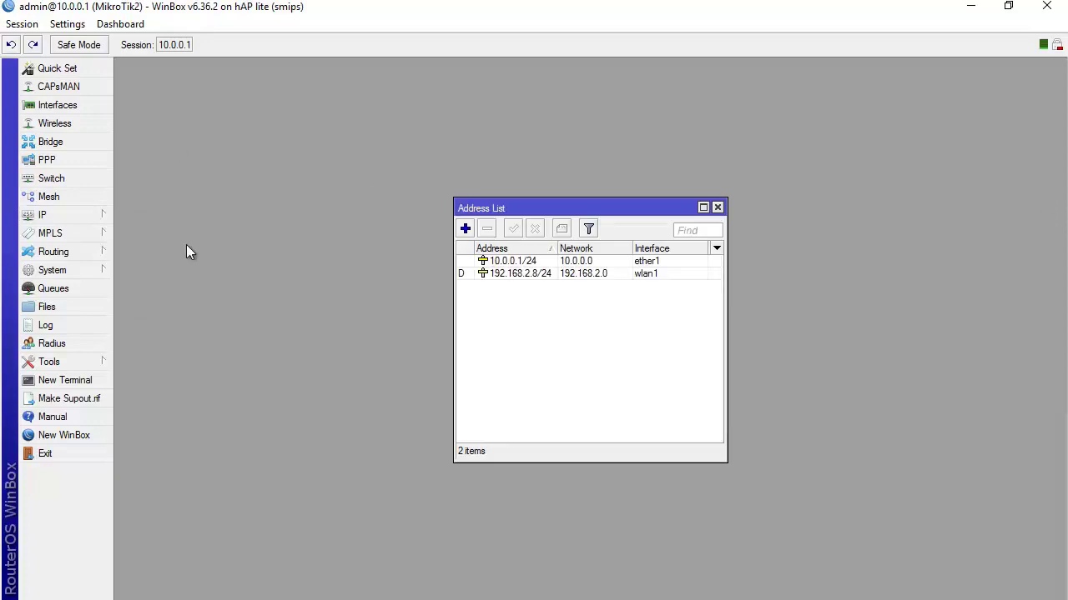
pyautogui.click(565, 276)
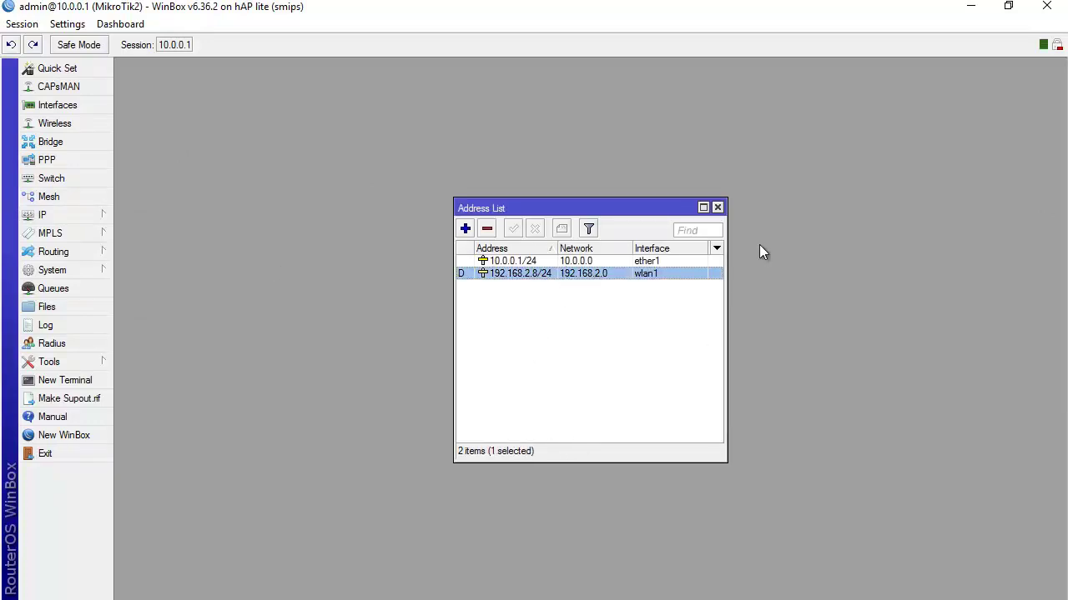
pyautogui.click(717, 208)
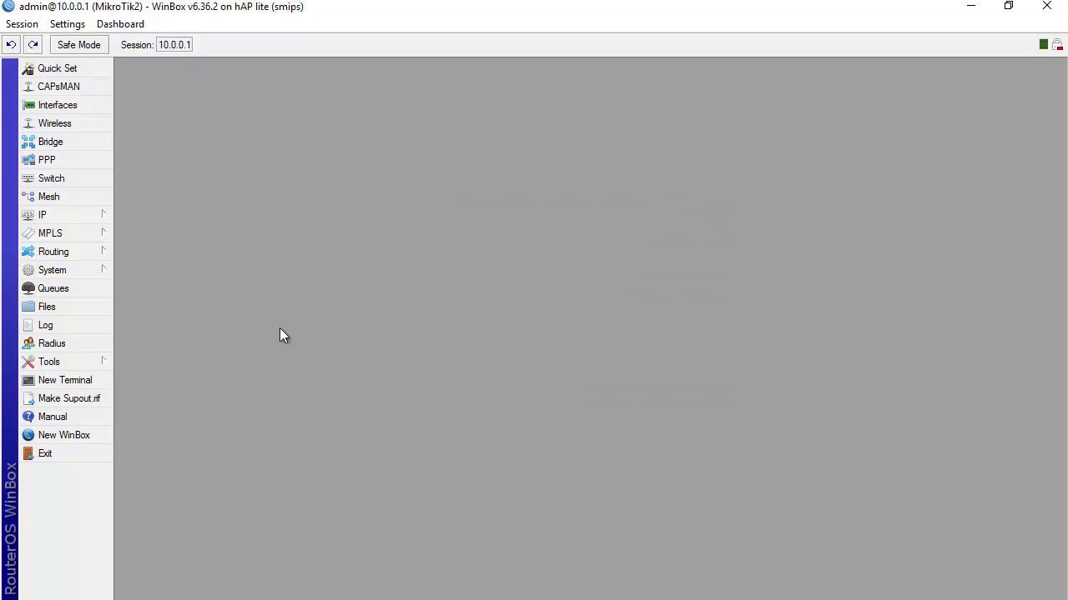
# Ping 8.8.8.8 from a new router terminal to test internet access, and stop the ping and close the terminal
pyautogui.click(78, 379)
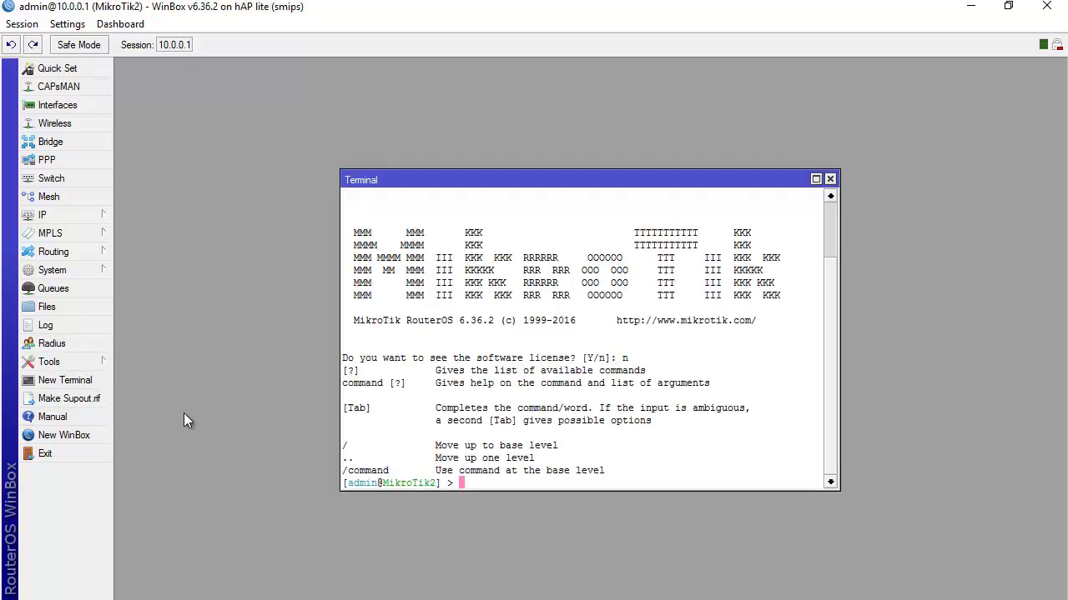
pyautogui.write('ping 8.8.8.8')
pyautogui.press('Return')
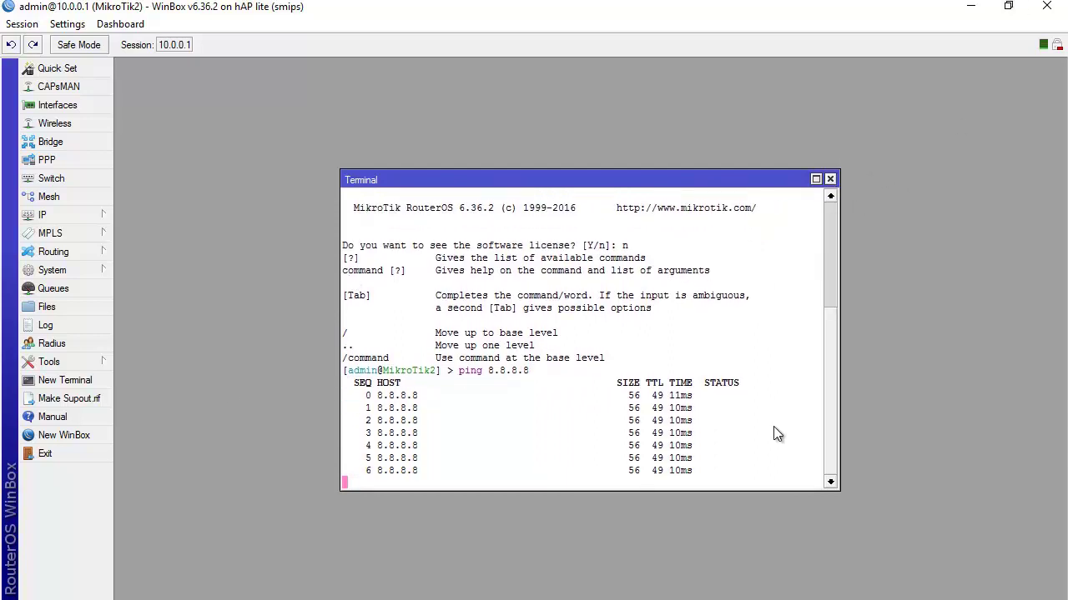
pyautogui.hotkey('ctrl', 'c')
pyautogui.click(830, 179)
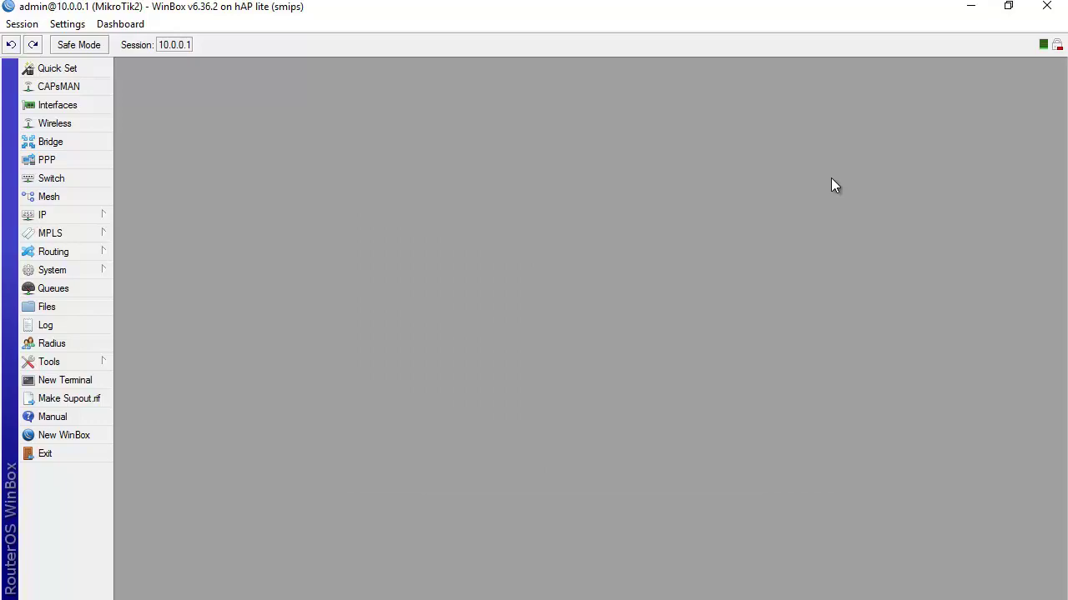
# In the PowerPoint LAB slide, ink a red check mark after the first task, and return to the network diagram in Paint
pyautogui.hotkey('alt', 'Tab')
pyautogui.moveTo(638, 202); pyautogui.dragTo(677, 192)
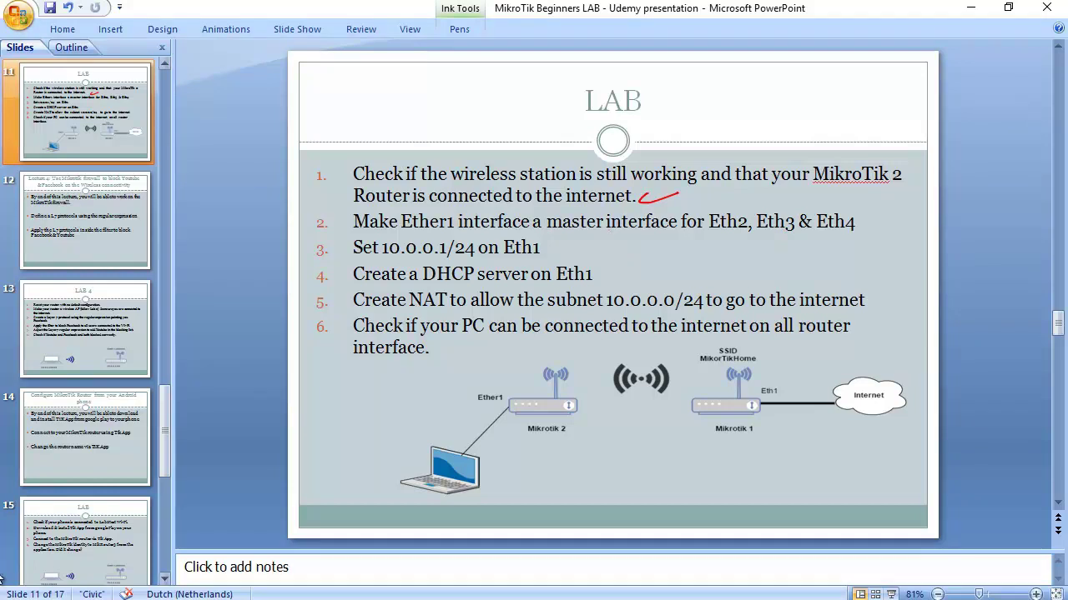
pyautogui.hotkey('alt', 'Tab')
pyautogui.hotkey('alt', 'Tab')
pyautogui.hotkey('alt', 'Tab', 'Tab')
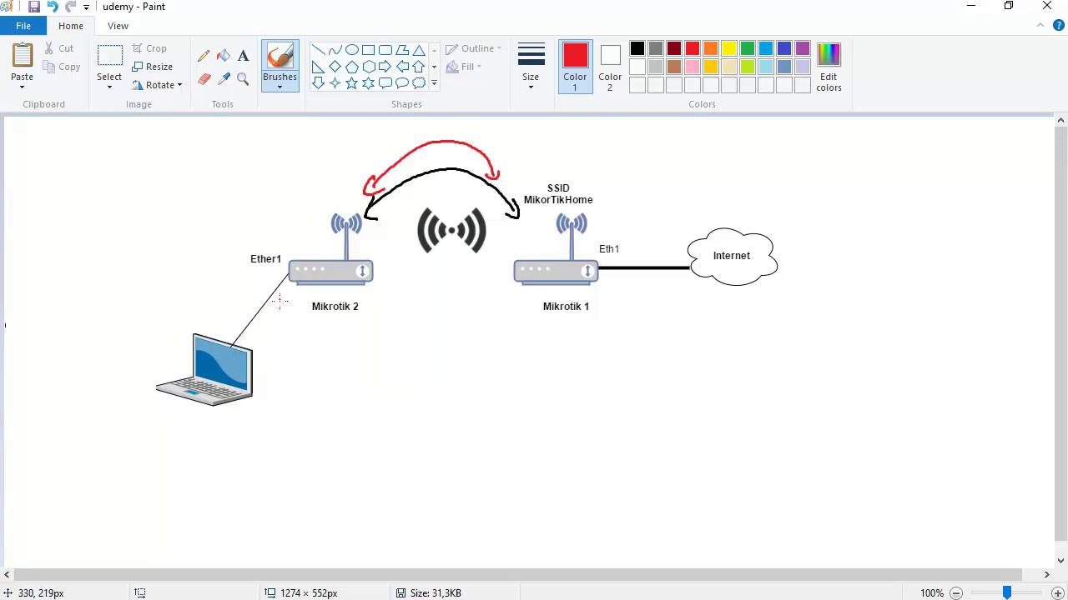
# Annotate the diagram in red beside Mikrotik 2 with a boxed Ether1 marked M and boxed port numbers 2, 3 and 4 marked S
pyautogui.moveTo(288, 288); pyautogui.dragTo(284, 315)
pyautogui.moveTo(284, 320); pyautogui.dragTo(288, 335)
pyautogui.moveTo(246, 243)
pyautogui.mouseDown()
pyautogui.moveTo(289, 248)
pyautogui.moveTo(242, 278)
pyautogui.moveTo(269, 248)
pyautogui.mouseUp()
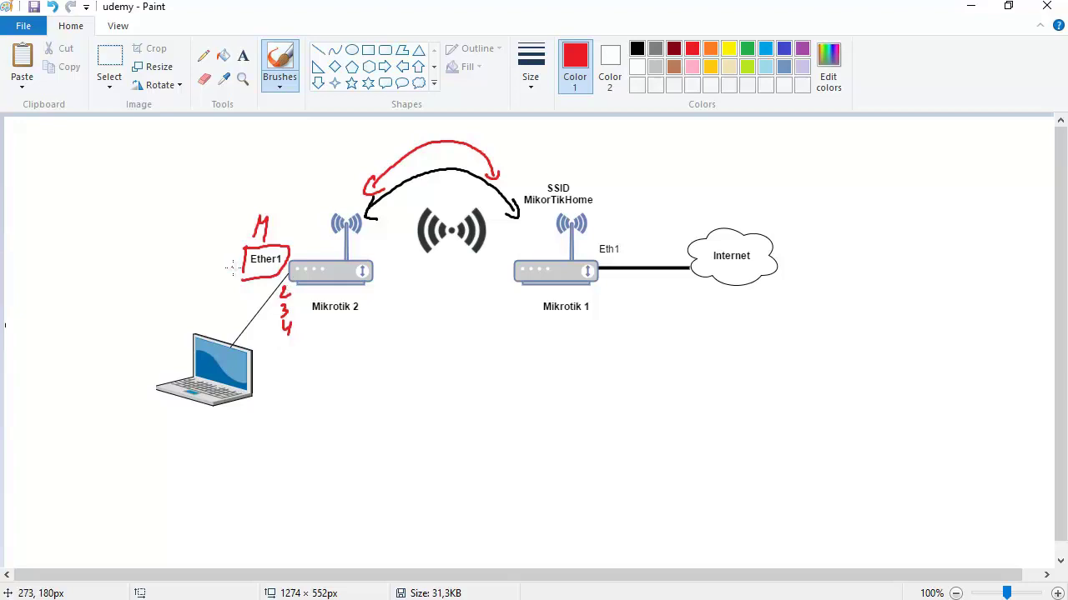
pyautogui.moveTo(242, 283); pyautogui.dragTo(240, 288)
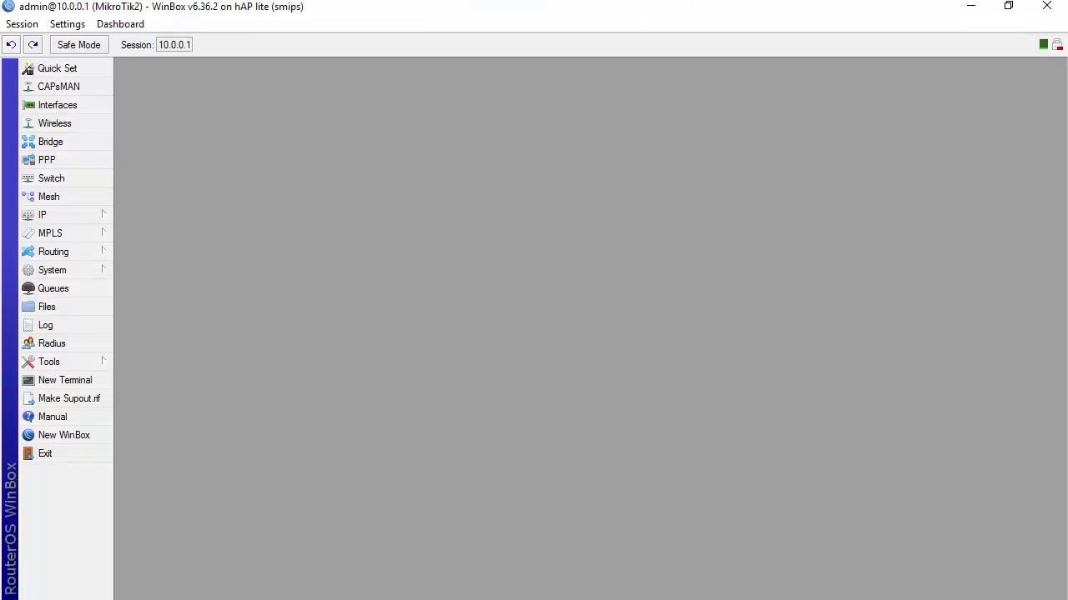
# In WinBox, set the master port of the ether2 interface to ether1
pyautogui.click(83, 106)
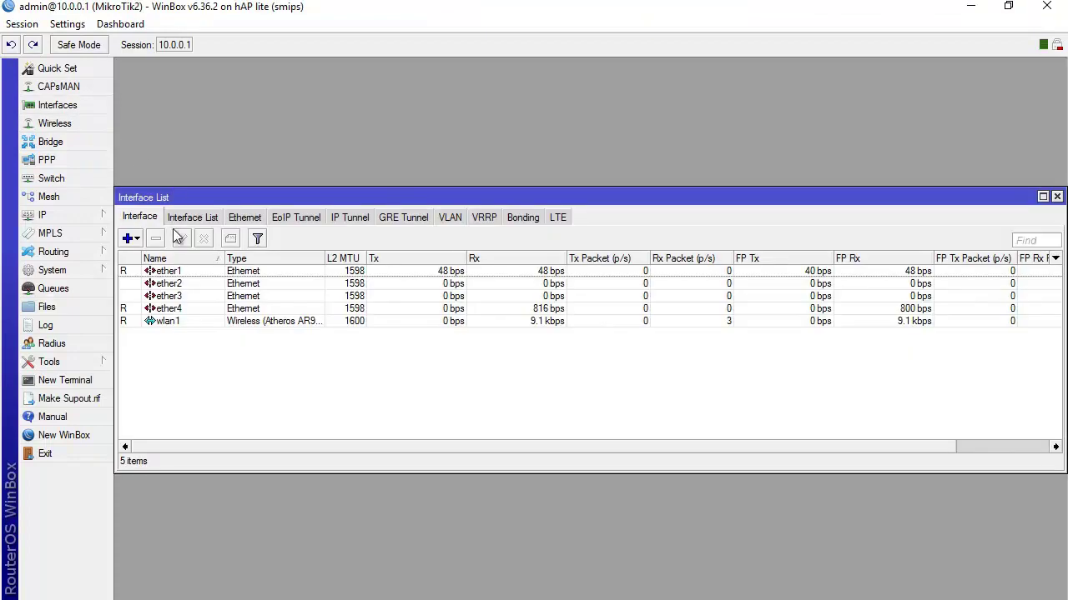
pyautogui.click(178, 274)
pyautogui.doubleClick(171, 284)
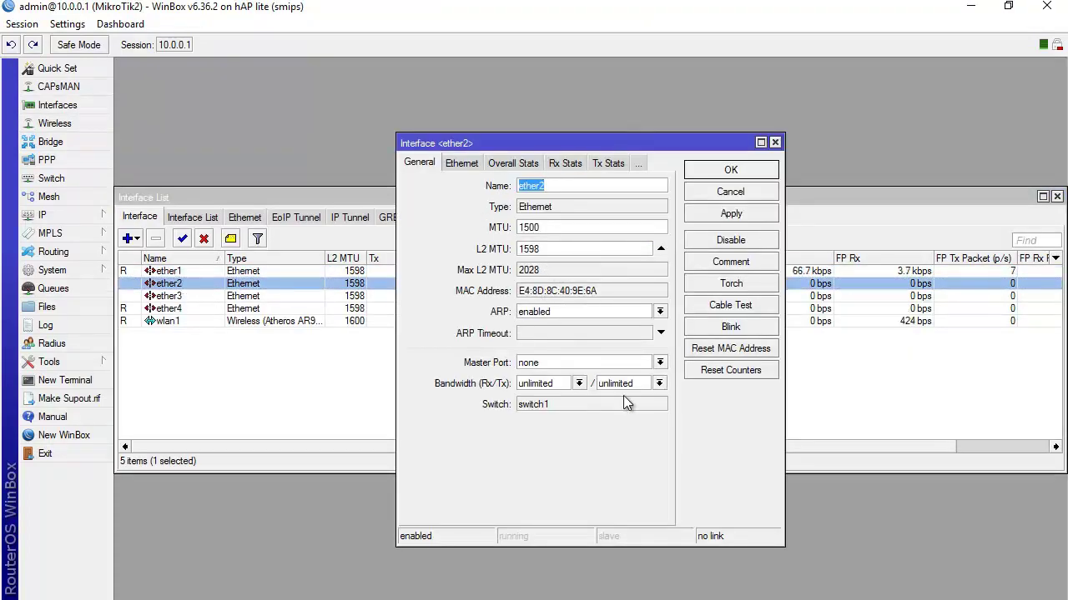
pyautogui.click(614, 362)
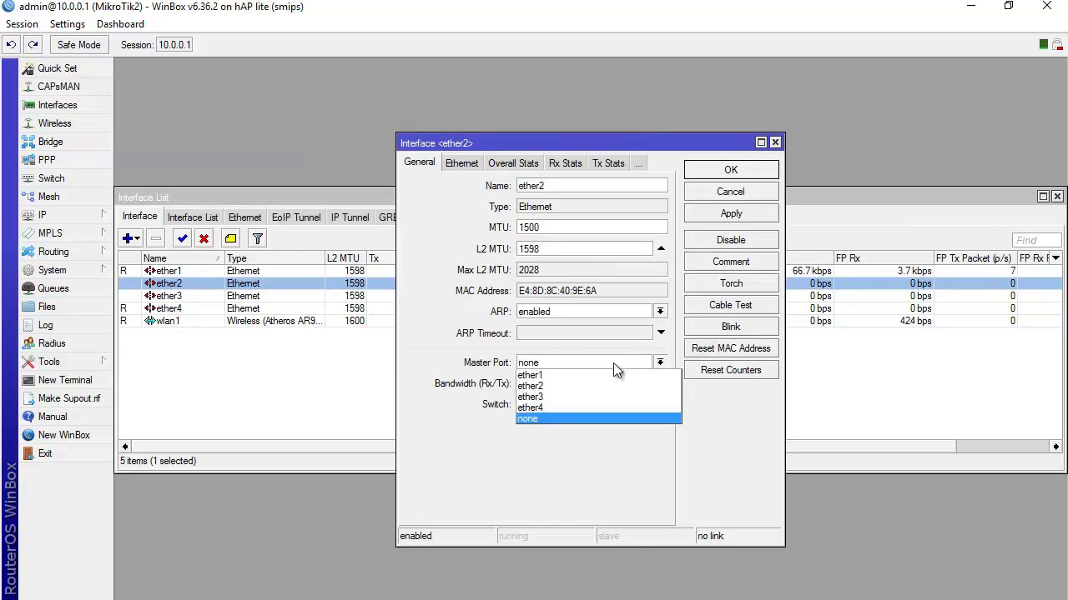
pyautogui.click(601, 374)
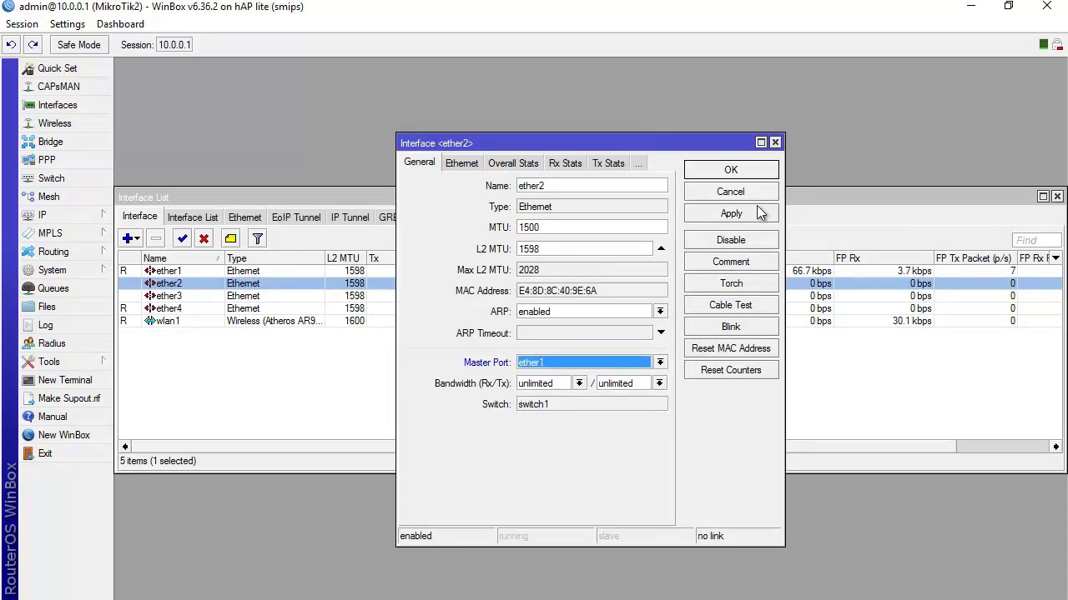
pyautogui.click(763, 174)
# Set the master port of the ether3 interface to ether1
pyautogui.doubleClick(175, 296)
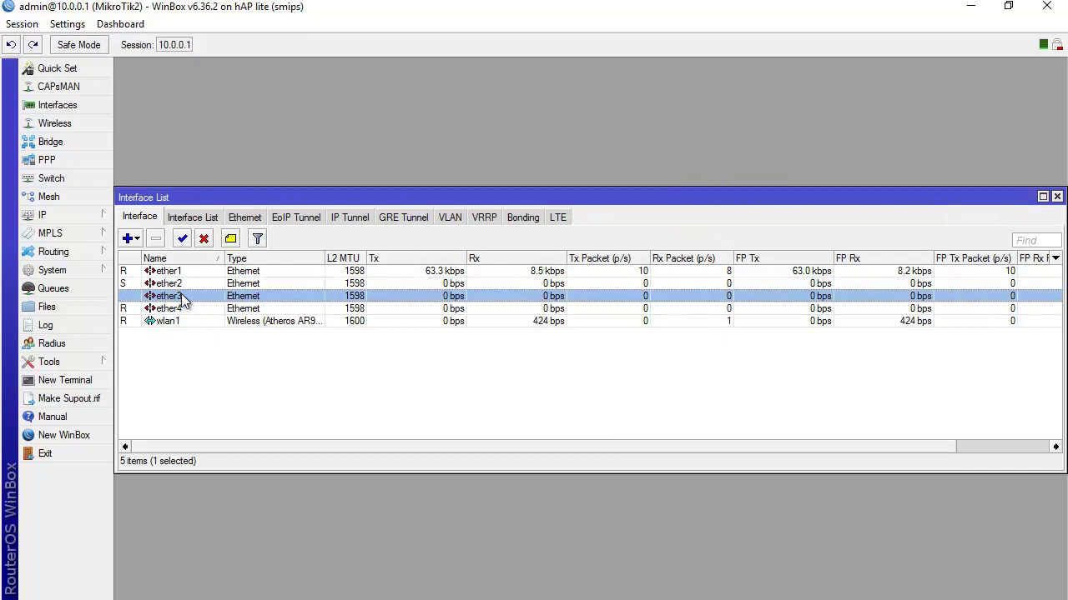
pyautogui.click(581, 363)
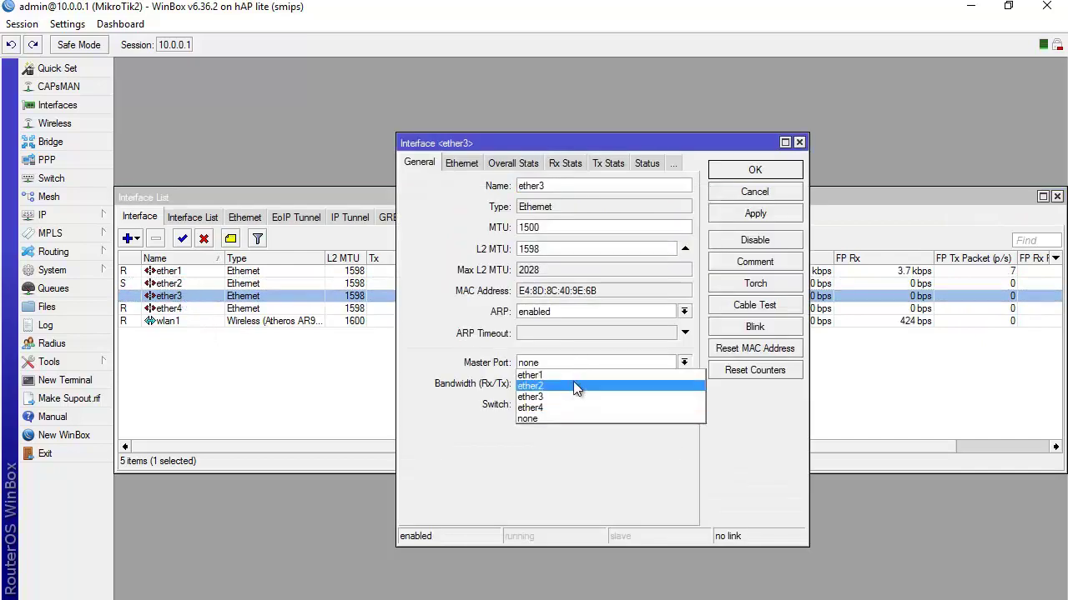
pyautogui.click(576, 375)
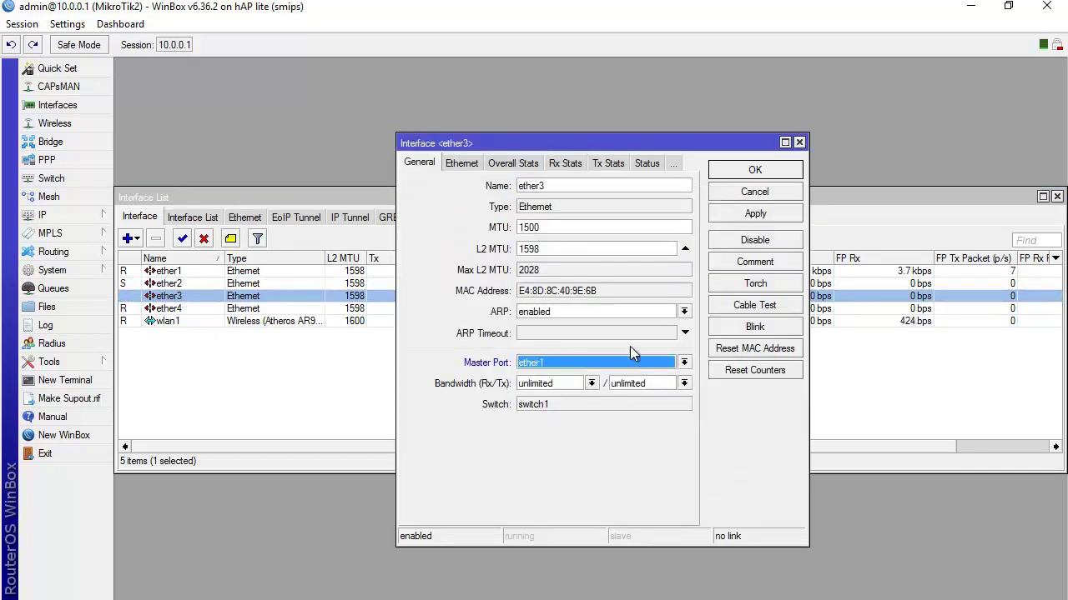
pyautogui.click(770, 165)
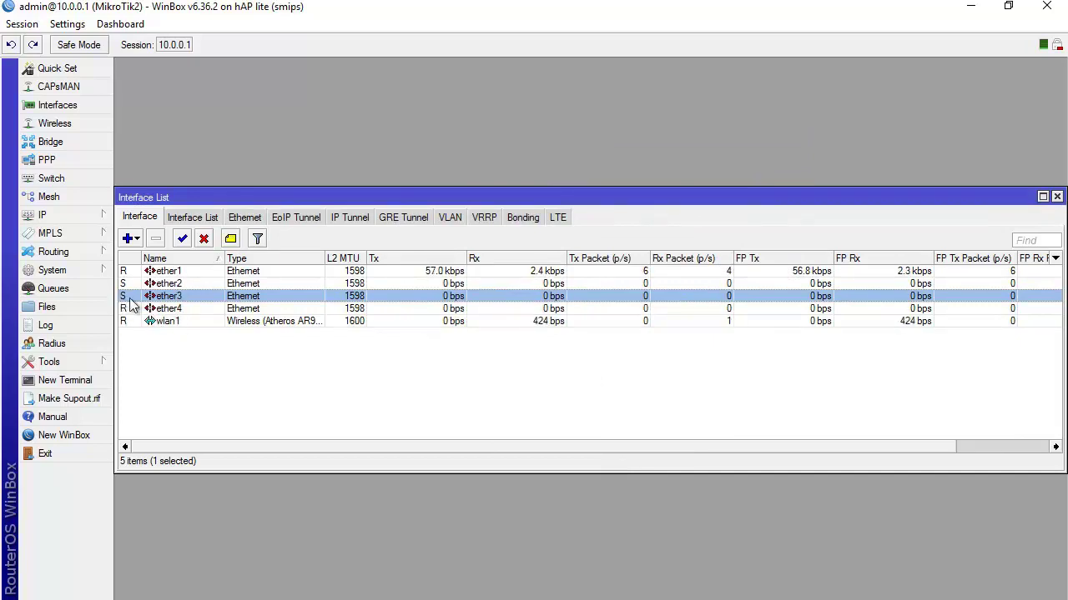
# Set the master port of the ether4 interface to ether1
pyautogui.doubleClick(197, 307)
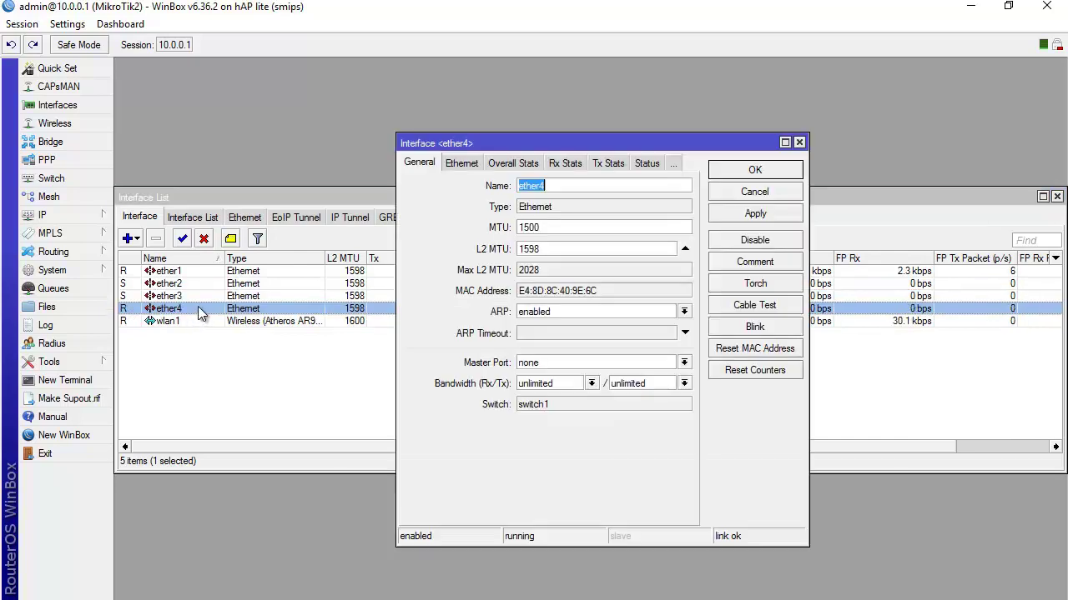
pyautogui.click(665, 363)
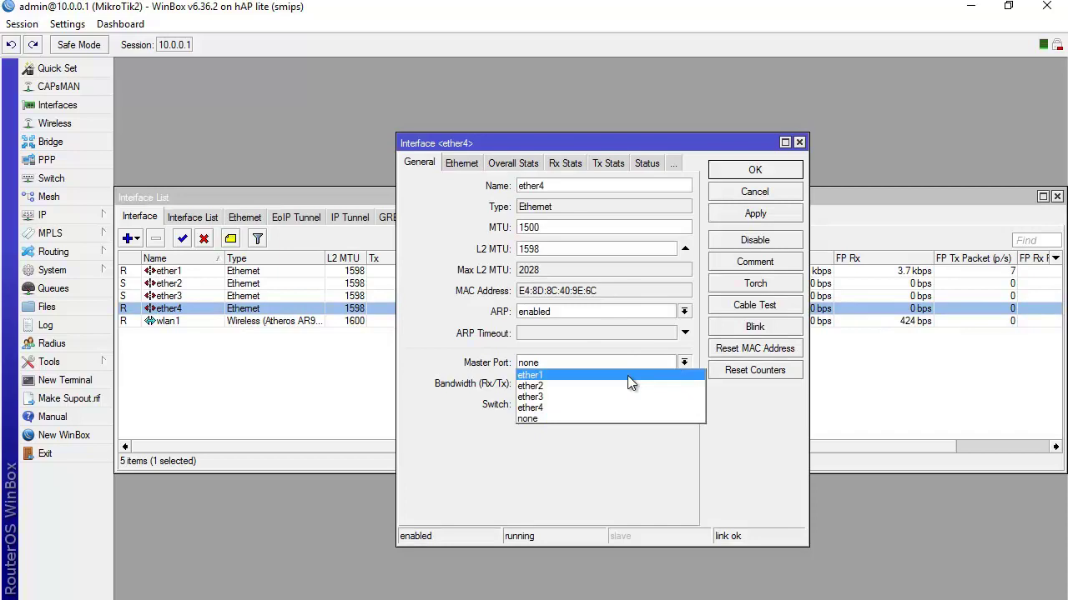
pyautogui.click(627, 375)
pyautogui.click(756, 170)
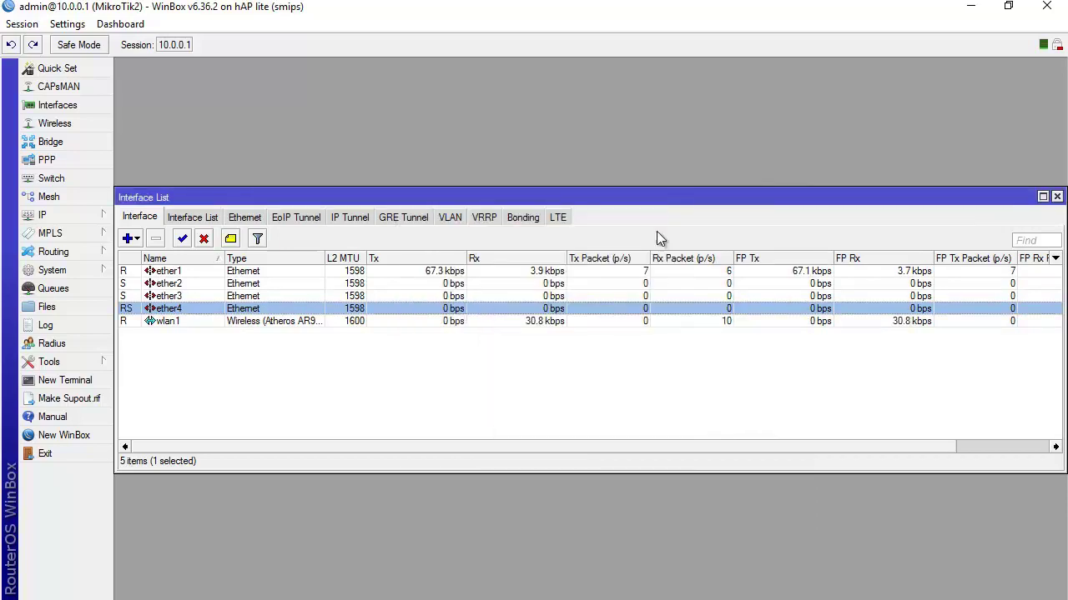
# Review the ports and close the interface list, and ink a red check mark after the second task on the PowerPoint LAB slide
pyautogui.click(171, 273)
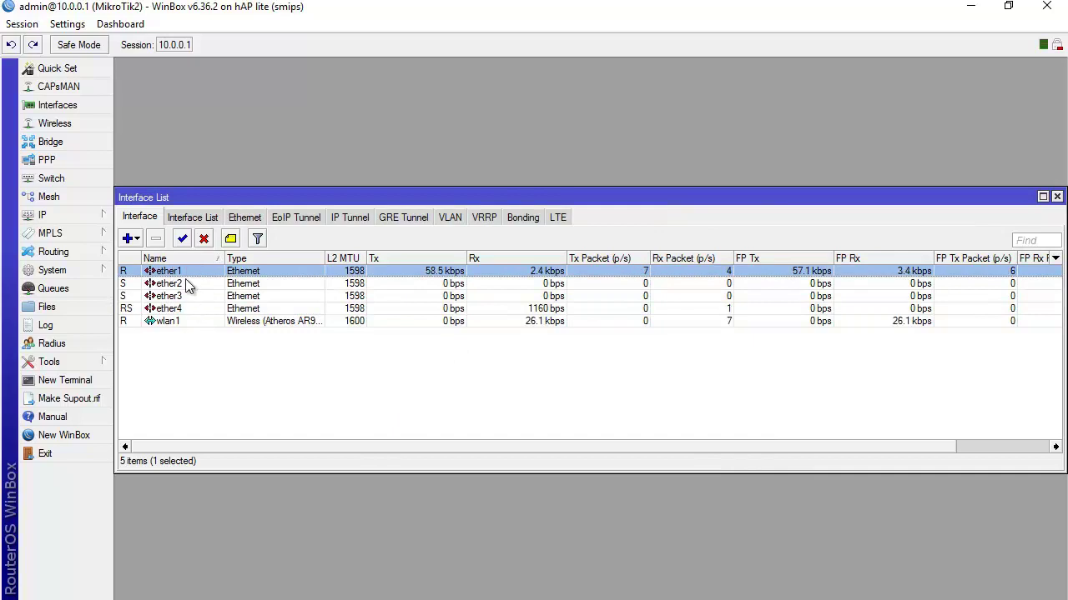
pyautogui.click(182, 285)
pyautogui.click(193, 364)
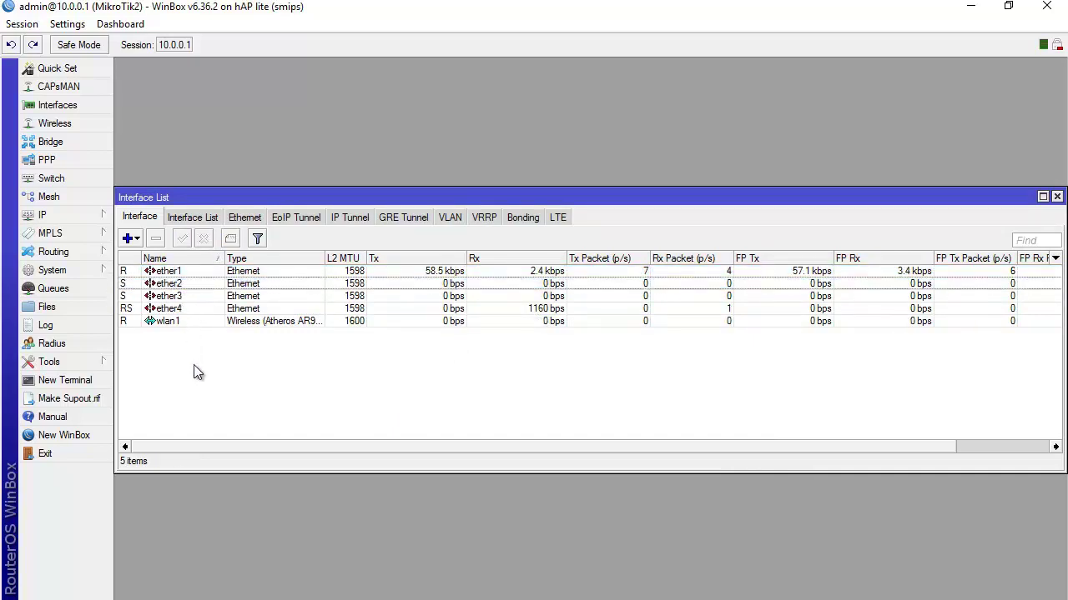
pyautogui.click(1056, 196)
pyautogui.hotkey('alt', 'Tab')
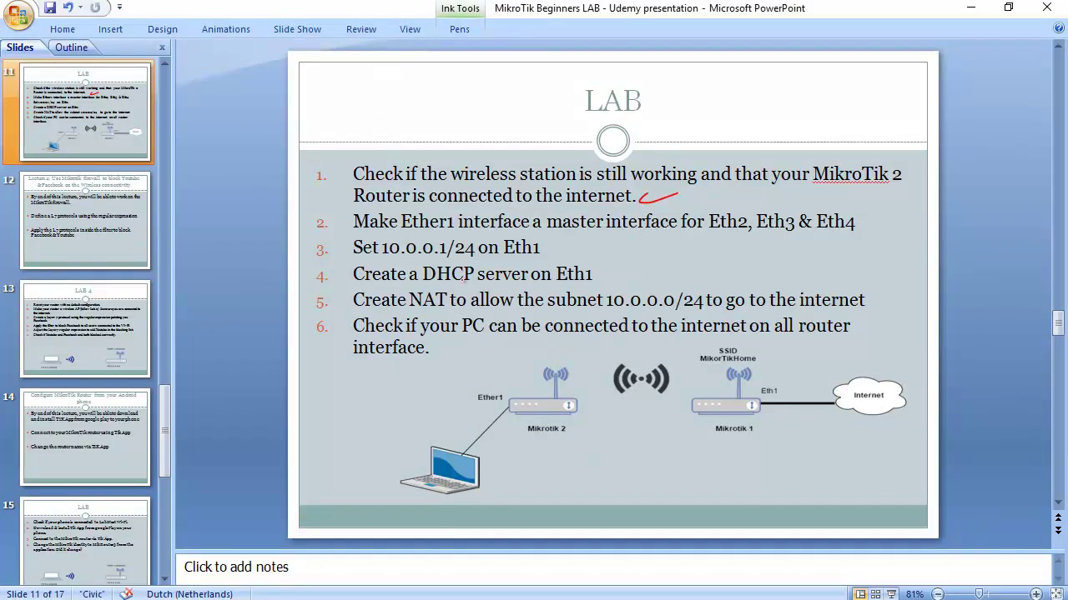
pyautogui.moveTo(855, 224); pyautogui.dragTo(897, 208)
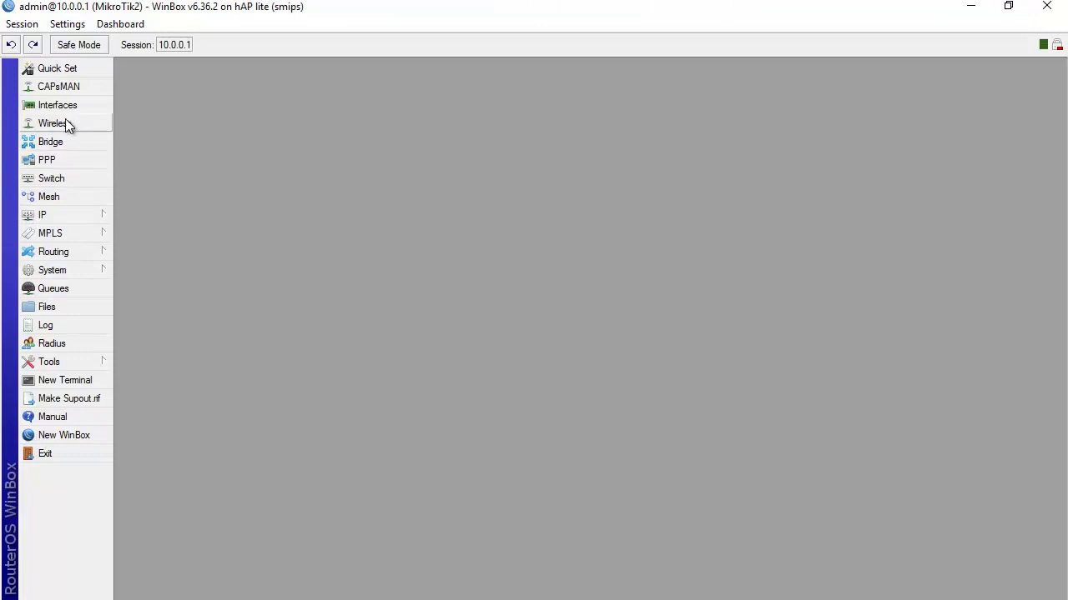
# Check ether1's 10.0.0.1/24 address in WinBox's address list and close it, and ink a red check mark after the third task in PowerPoint
pyautogui.click(85, 208)
pyautogui.click(148, 223)
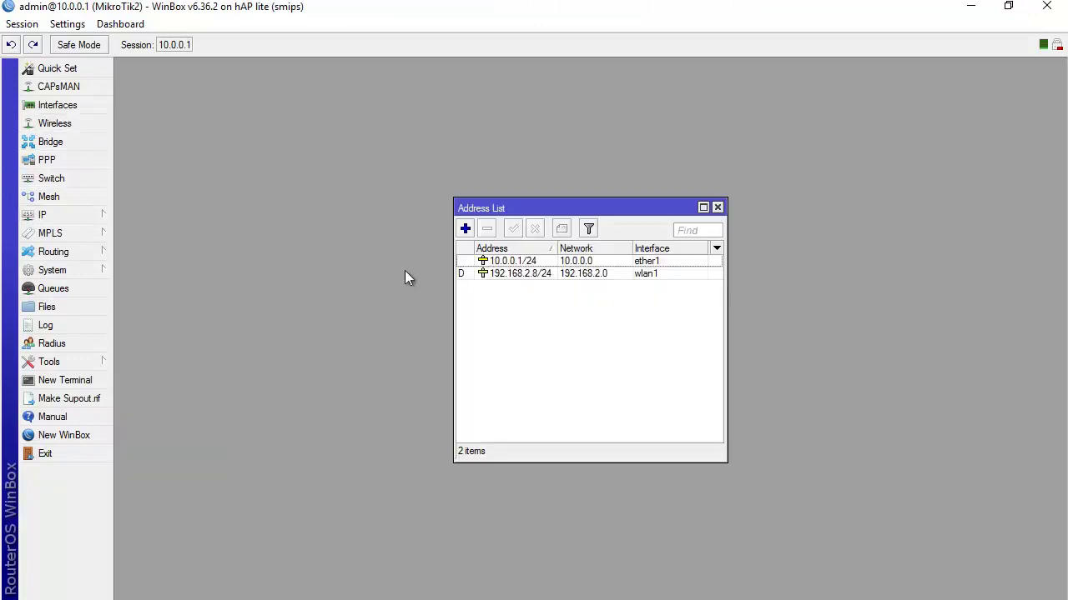
pyautogui.click(513, 262)
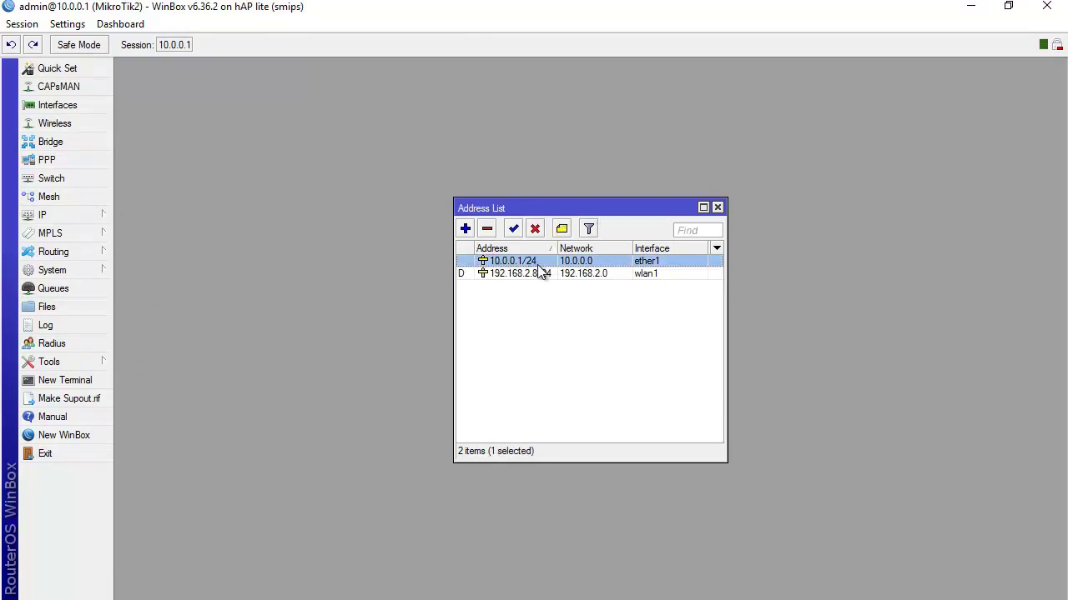
pyautogui.click(717, 208)
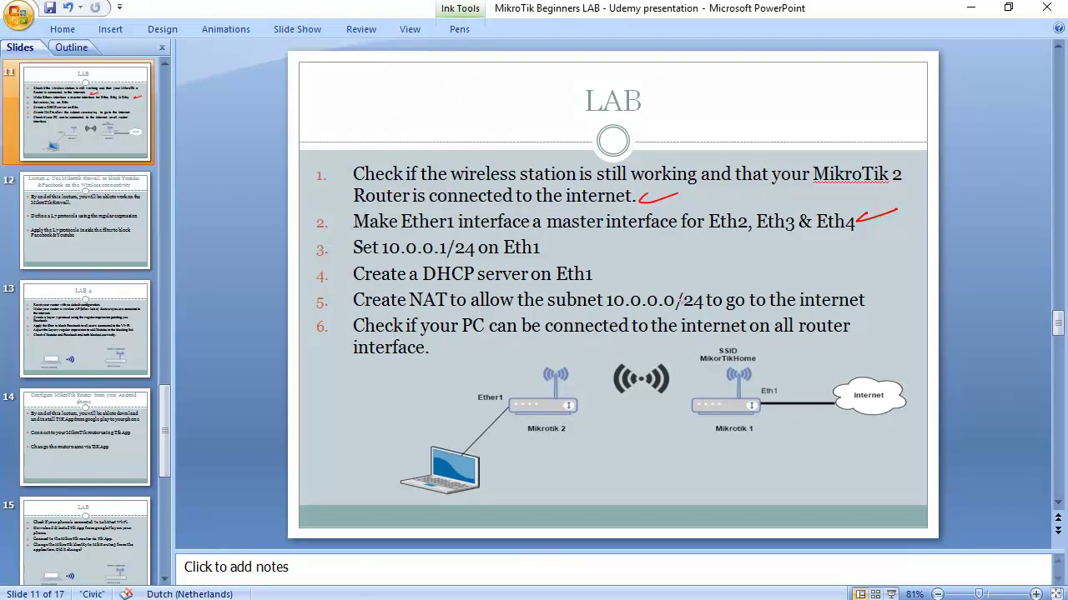
pyautogui.moveTo(545, 253); pyautogui.dragTo(587, 245)
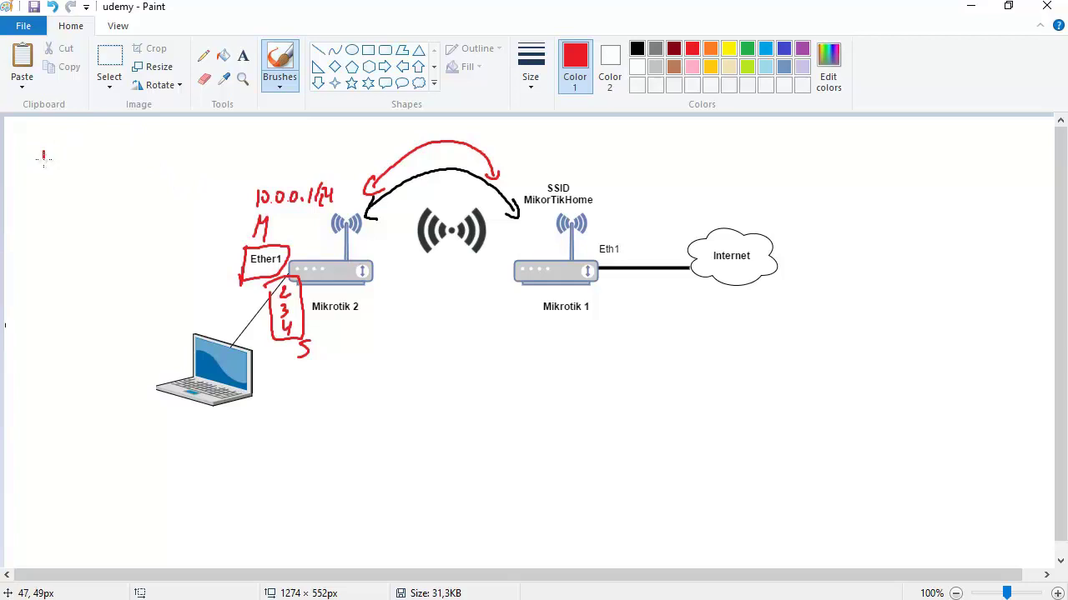
# In Paint, handwrite DHCP → ETH1 in red beside the network diagram, with NAT beneath it
pyautogui.moveTo(43, 155)
pyautogui.mouseDown()
pyautogui.moveTo(57, 141)
pyautogui.moveTo(75, 158)
pyautogui.moveTo(91, 153)
pyautogui.mouseUp()
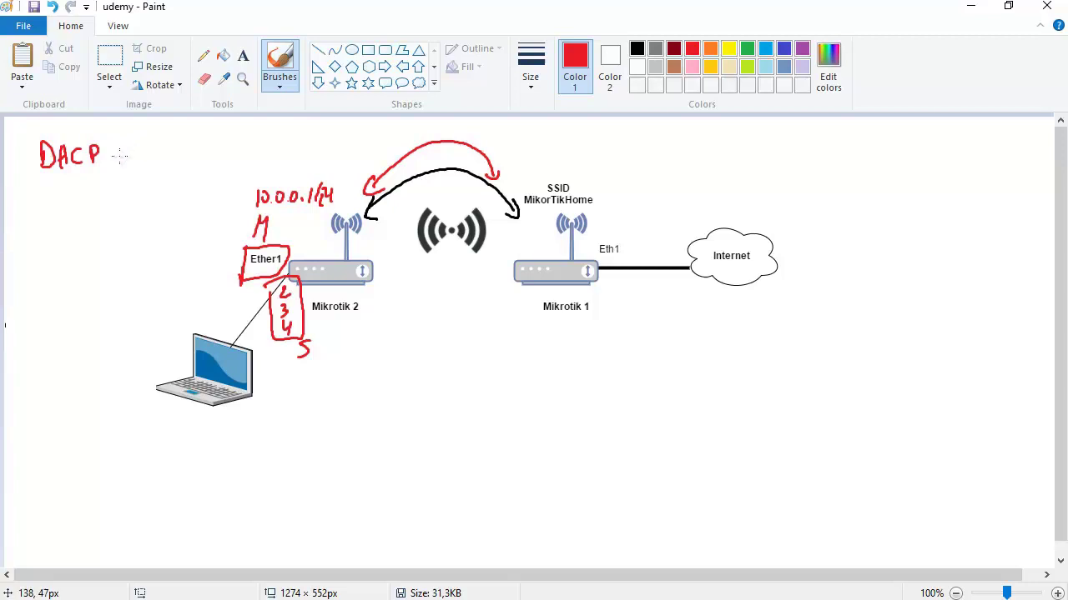
pyautogui.moveTo(109, 155); pyautogui.dragTo(135, 156)
pyautogui.moveTo(127, 164)
pyautogui.mouseDown()
pyautogui.moveTo(126, 152)
pyautogui.moveTo(184, 163)
pyautogui.mouseUp()
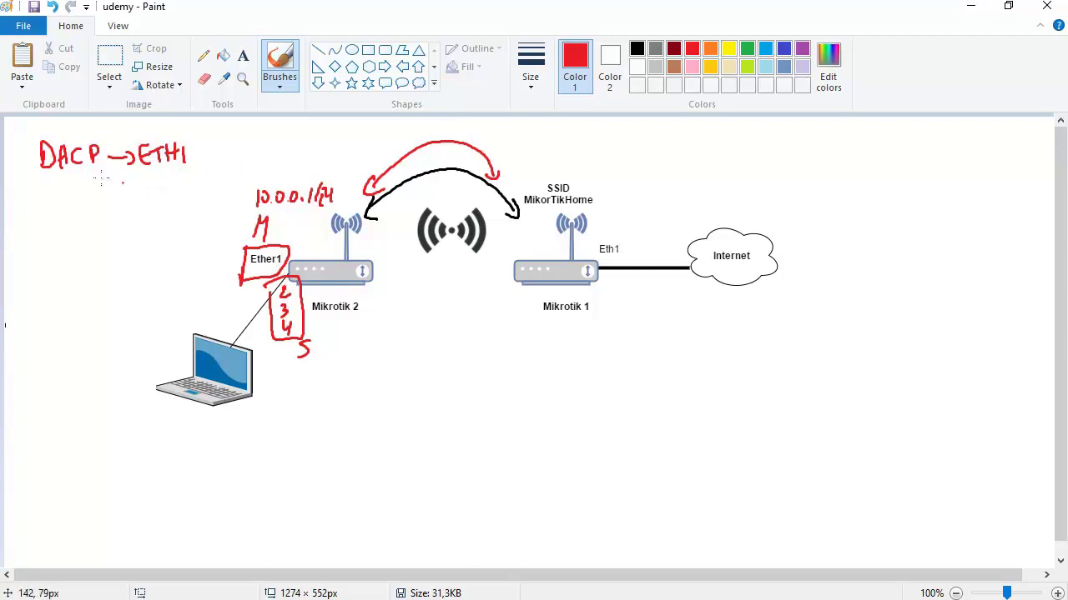
pyautogui.moveTo(62, 149); pyautogui.dragTo(68, 169)
pyautogui.moveTo(55, 208)
pyautogui.mouseDown()
pyautogui.moveTo(64, 188)
pyautogui.moveTo(119, 188)
pyautogui.mouseUp()
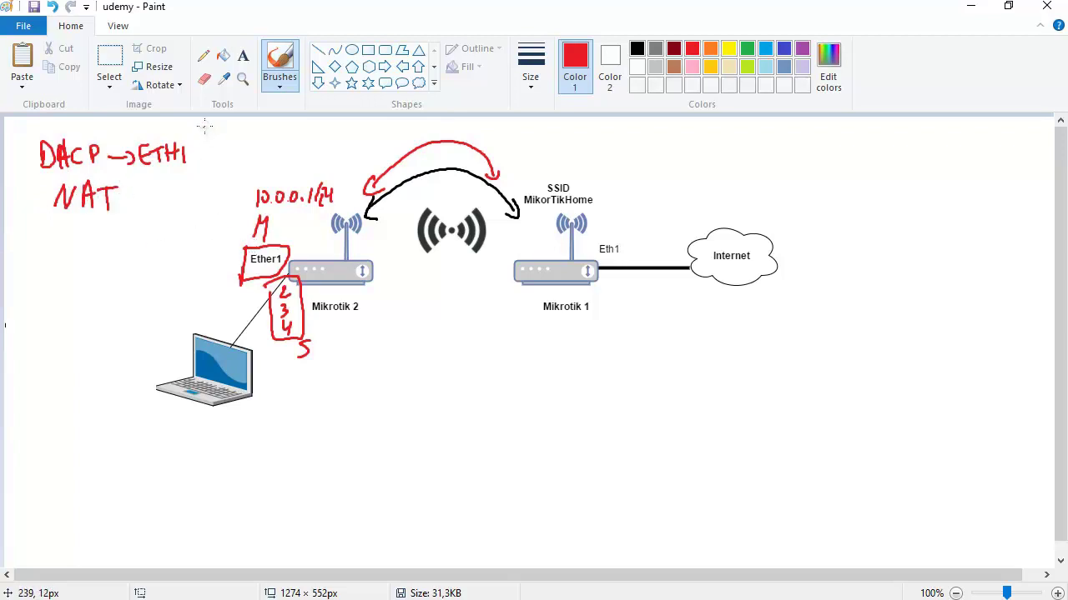
# Draw a red brace after ETH1 and handwrite the address range 10.0.0.2 - 254 beside it in black
pyautogui.moveTo(205, 127)
pyautogui.mouseDown()
pyautogui.moveTo(196, 153)
pyautogui.moveTo(203, 191)
pyautogui.mouseUp()
pyautogui.click(636, 48)
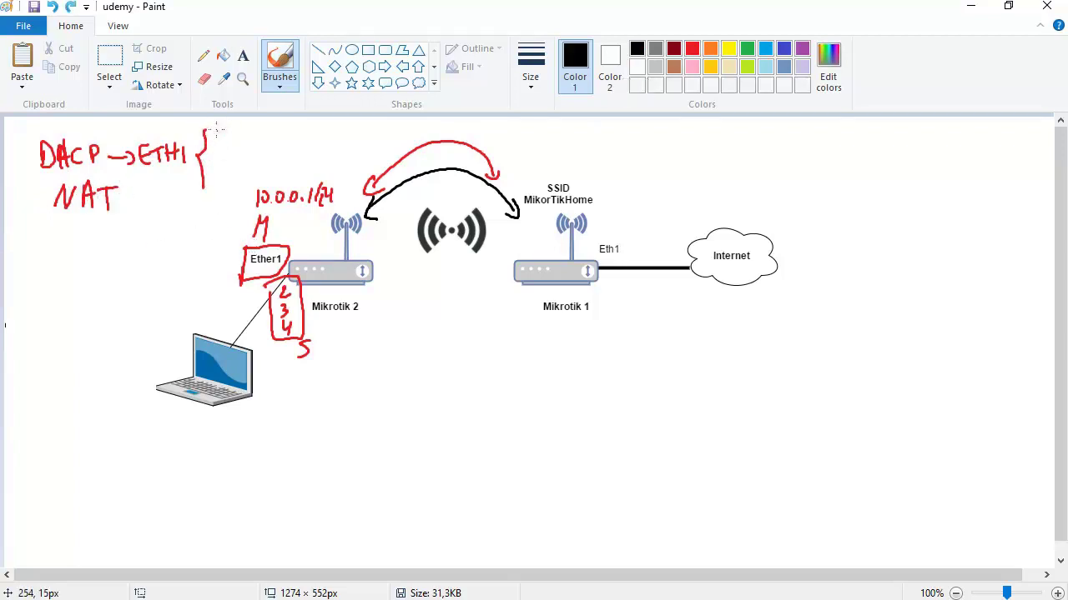
pyautogui.moveTo(215, 130); pyautogui.dragTo(215, 143)
pyautogui.moveTo(224, 130)
pyautogui.mouseDown()
pyautogui.moveTo(294, 145)
pyautogui.moveTo(364, 137)
pyautogui.mouseUp()
pyautogui.click(279, 144)
pyautogui.moveTo(358, 124); pyautogui.dragTo(359, 142)
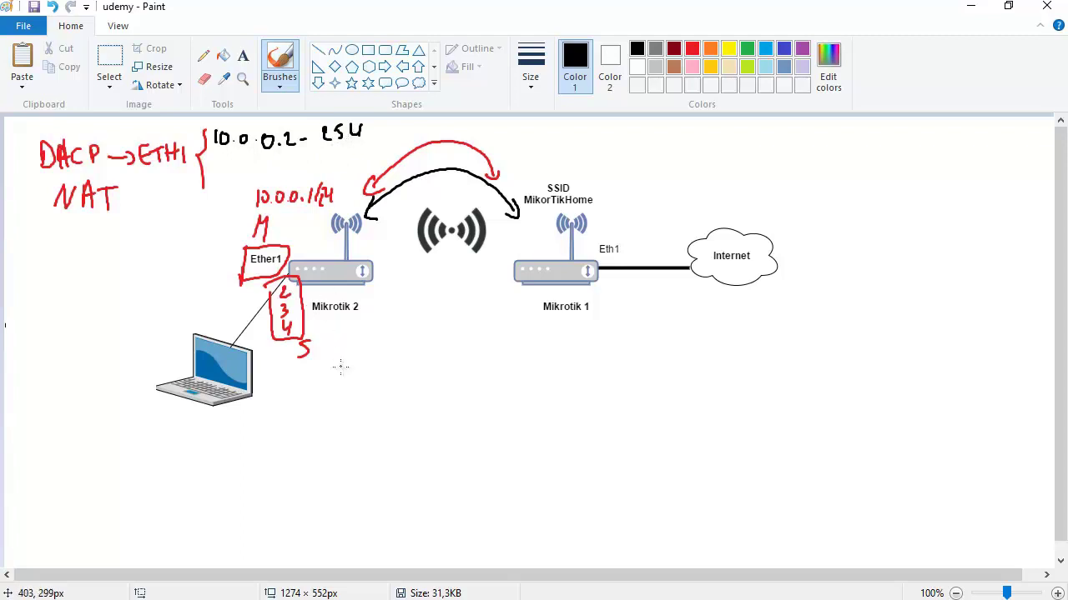
# Sketch a second laptop in black, linked by a curved line to port 2, and label it 10.0.0.3
pyautogui.moveTo(340, 396)
pyautogui.mouseDown()
pyautogui.moveTo(340, 361)
pyautogui.moveTo(307, 307)
pyautogui.mouseUp()
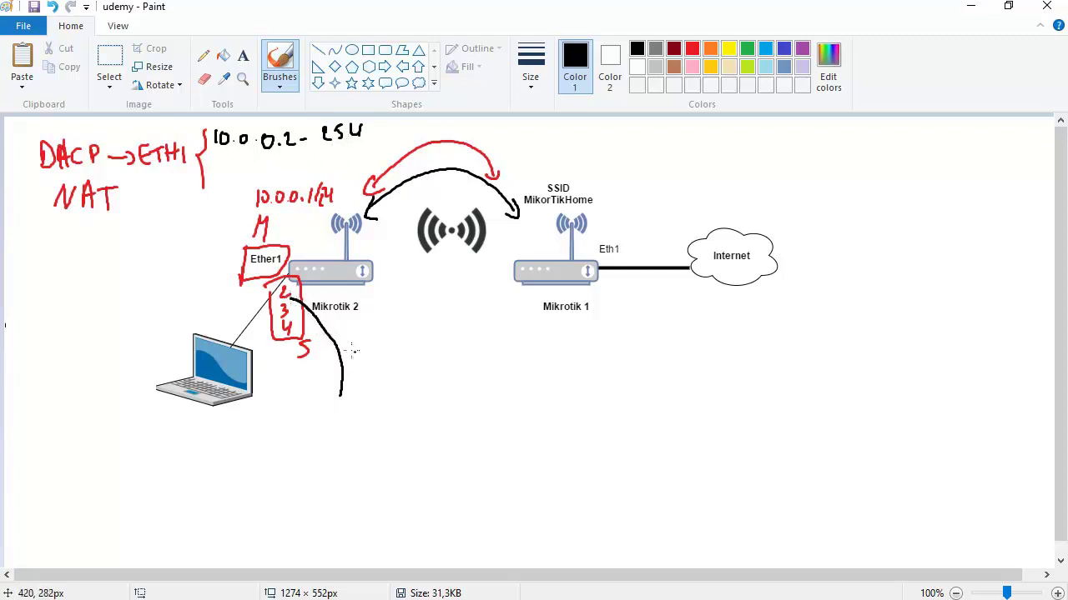
pyautogui.moveTo(322, 400)
pyautogui.mouseDown()
pyautogui.moveTo(347, 435)
pyautogui.moveTo(312, 452)
pyautogui.moveTo(385, 422)
pyautogui.mouseUp()
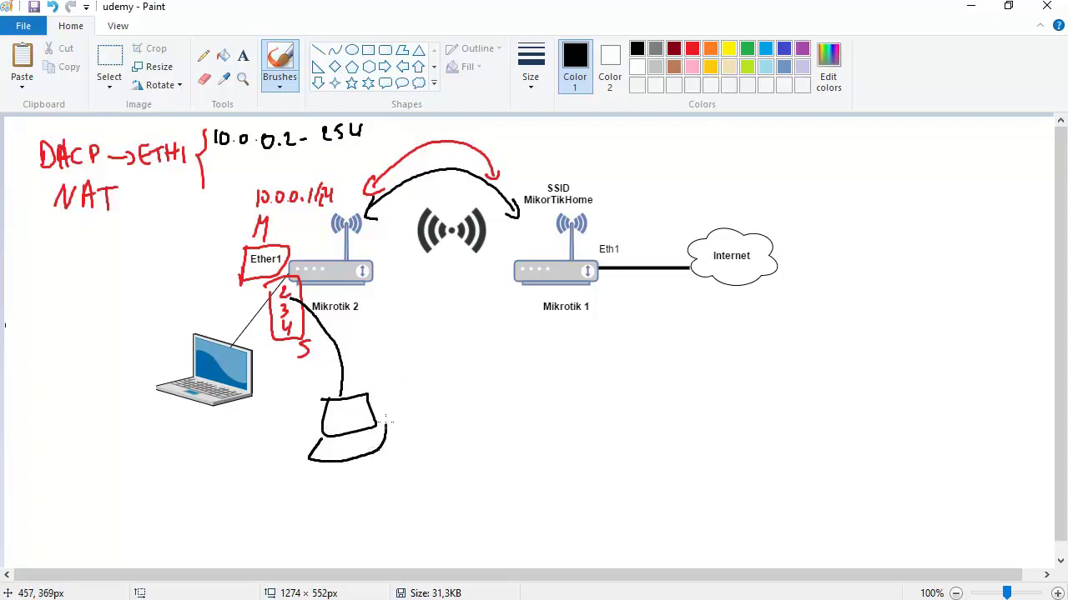
pyautogui.moveTo(328, 478); pyautogui.dragTo(401, 483)
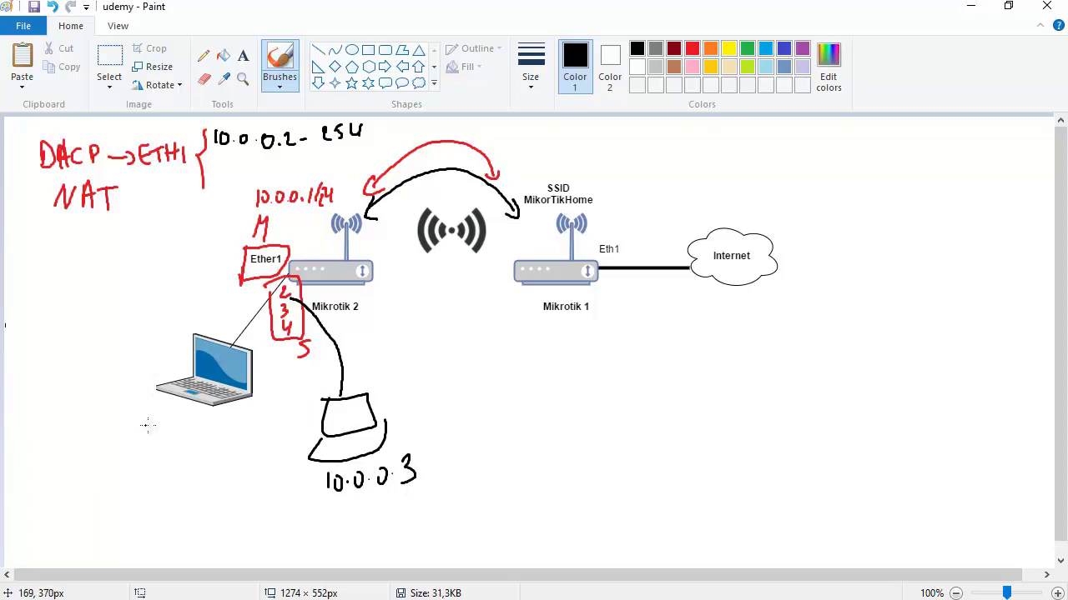
# Label the existing laptop 10.0.0.2 in black and underline the addresses of both laptops
pyautogui.moveTo(165, 421)
pyautogui.mouseDown()
pyautogui.moveTo(165, 437)
pyautogui.moveTo(173, 425)
pyautogui.moveTo(255, 445)
pyautogui.mouseUp()
pyautogui.click(224, 434)
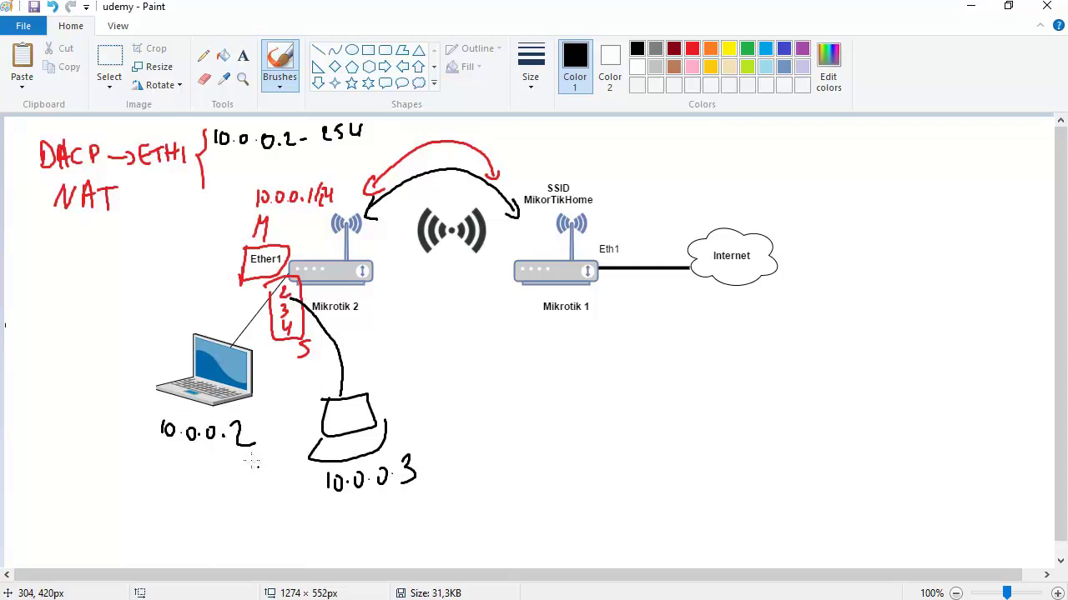
pyautogui.moveTo(149, 450); pyautogui.dragTo(247, 457)
pyautogui.moveTo(327, 506); pyautogui.dragTo(437, 488)
# Handwrite the words Private IP in black in the empty area beside the second laptop
pyautogui.moveTo(482, 423); pyautogui.dragTo(481, 448)
pyautogui.moveTo(482, 425)
pyautogui.mouseDown()
pyautogui.moveTo(503, 451)
pyautogui.moveTo(510, 435)
pyautogui.mouseUp()
pyautogui.moveTo(512, 431); pyautogui.dragTo(542, 447)
pyautogui.moveTo(535, 430)
pyautogui.mouseDown()
pyautogui.moveTo(580, 440)
pyautogui.moveTo(590, 423)
pyautogui.mouseUp()
pyautogui.moveTo(594, 427); pyautogui.dragTo(595, 447)
pyautogui.moveTo(593, 424); pyautogui.dragTo(600, 434)
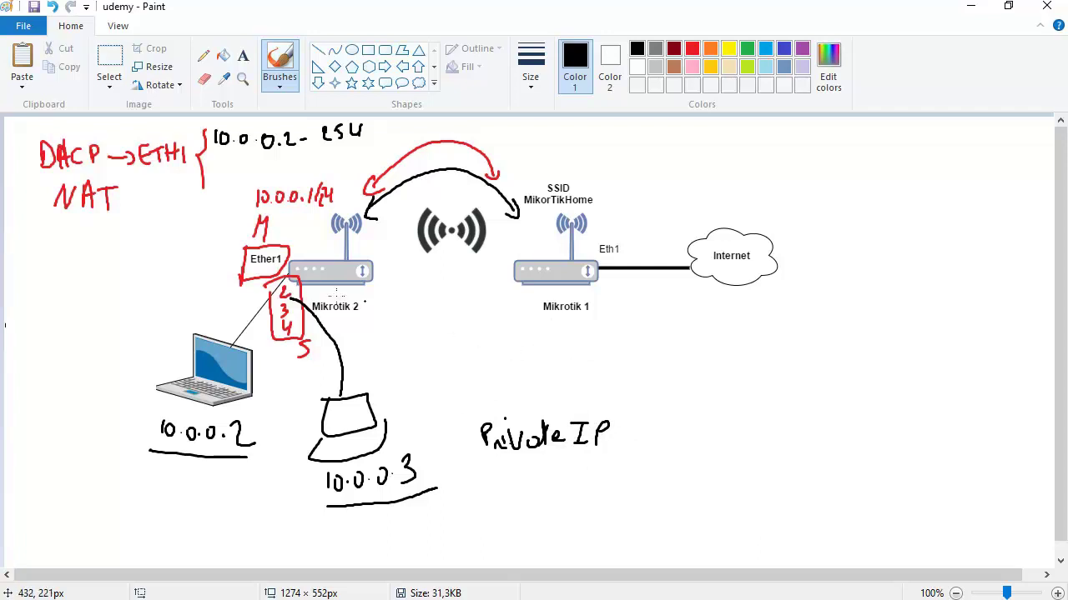
# Underline the red word NAT in black and handwrite the subnet 10.0.0.0/24 beneath it
pyautogui.moveTo(46, 206)
pyautogui.mouseDown()
pyautogui.moveTo(45, 219)
pyautogui.moveTo(75, 223)
pyautogui.moveTo(117, 208)
pyautogui.mouseUp()
pyautogui.moveTo(39, 259)
pyautogui.mouseDown()
pyautogui.moveTo(39, 275)
pyautogui.moveTo(49, 261)
pyautogui.mouseUp()
pyautogui.moveTo(62, 268); pyautogui.dragTo(70, 261)
pyautogui.moveTo(82, 268); pyautogui.dragTo(110, 262)
pyautogui.moveTo(124, 248)
pyautogui.mouseDown()
pyautogui.moveTo(116, 270)
pyautogui.moveTo(144, 268)
pyautogui.mouseUp()
pyautogui.moveTo(142, 257); pyautogui.dragTo(143, 273)
# Underline 10.0.0.0/24 with a wavy line and draw an arrow from it down to a handwritten Int for internet
pyautogui.moveTo(38, 290)
pyautogui.mouseDown()
pyautogui.moveTo(159, 281)
pyautogui.moveTo(97, 300)
pyautogui.moveTo(91, 325)
pyautogui.mouseUp()
pyautogui.moveTo(89, 308)
pyautogui.mouseDown()
pyautogui.moveTo(108, 315)
pyautogui.moveTo(66, 361)
pyautogui.moveTo(77, 338)
pyautogui.mouseUp()
pyautogui.moveTo(63, 364)
pyautogui.mouseDown()
pyautogui.moveTo(84, 360)
pyautogui.moveTo(84, 344)
pyautogui.mouseUp()
pyautogui.moveTo(84, 342)
pyautogui.mouseDown()
pyautogui.moveTo(98, 360)
pyautogui.moveTo(101, 339)
pyautogui.mouseUp()
pyautogui.moveTo(103, 342); pyautogui.dragTo(111, 352)
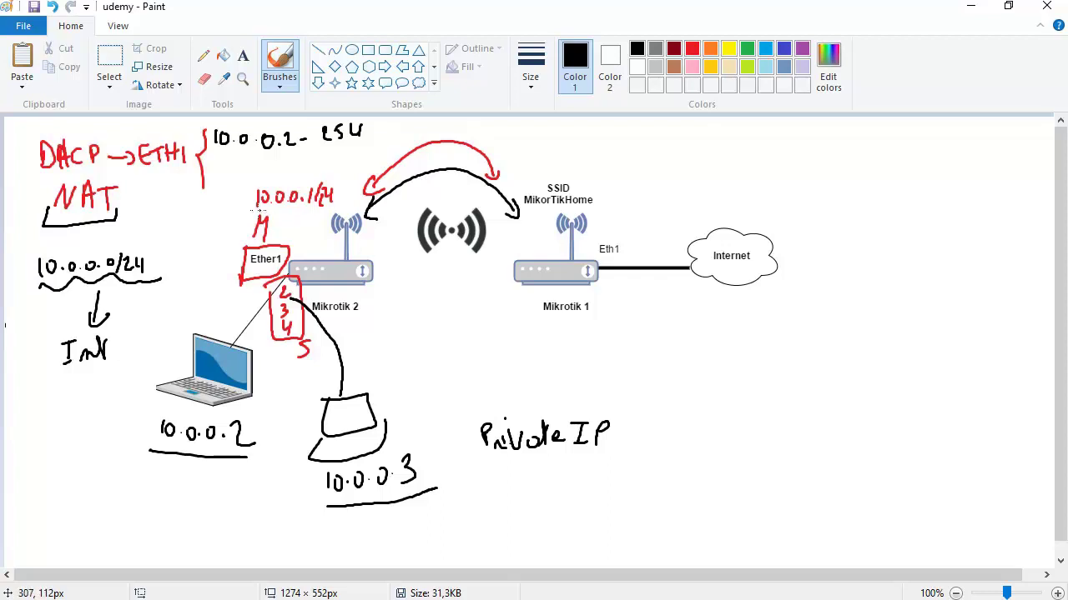
# Box the 10.0.0.1/24 address, and draw a black double-headed arrow between Mikrotik 1 and the Internet cloud, labelled NAT
pyautogui.moveTo(249, 181)
pyautogui.mouseDown()
pyautogui.moveTo(242, 208)
pyautogui.moveTo(283, 212)
pyautogui.moveTo(334, 213)
pyautogui.moveTo(341, 182)
pyautogui.moveTo(249, 177)
pyautogui.mouseUp()
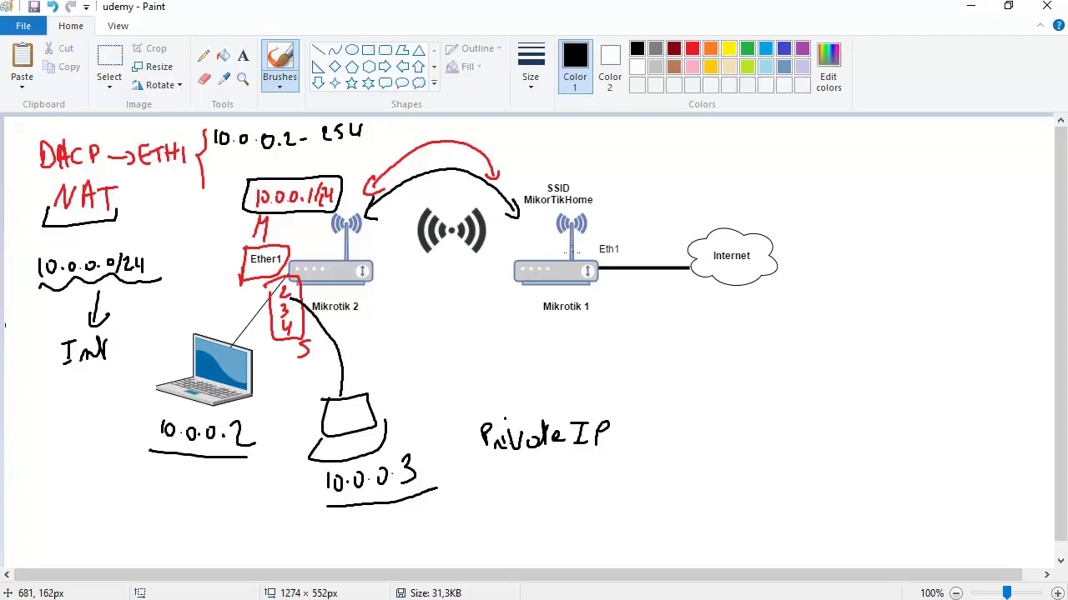
pyautogui.moveTo(573, 252)
pyautogui.mouseDown()
pyautogui.moveTo(579, 221)
pyautogui.moveTo(669, 202)
pyautogui.moveTo(687, 214)
pyautogui.moveTo(676, 225)
pyautogui.mouseUp()
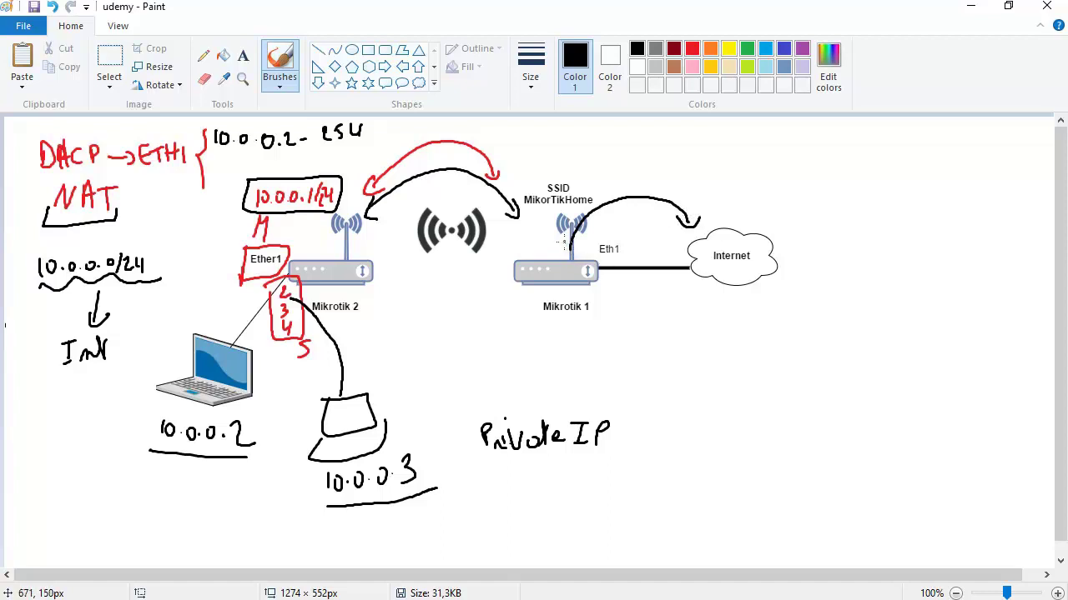
pyautogui.moveTo(564, 242); pyautogui.dragTo(575, 252)
pyautogui.moveTo(619, 179)
pyautogui.mouseDown()
pyautogui.moveTo(654, 182)
pyautogui.moveTo(665, 162)
pyautogui.mouseUp()
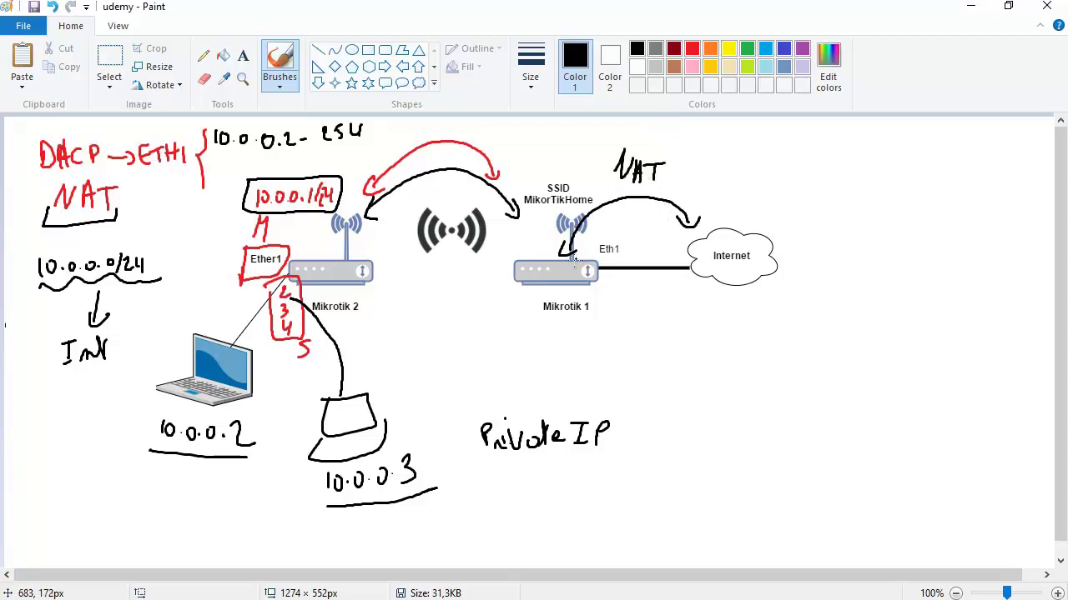
# Draw a black vertical line just beside Mikrotik 2 and a black stroke beneath Mikrotik 1 and the Internet cloud
pyautogui.moveTo(348, 157)
pyautogui.mouseDown()
pyautogui.moveTo(363, 186)
pyautogui.moveTo(381, 352)
pyautogui.mouseUp()
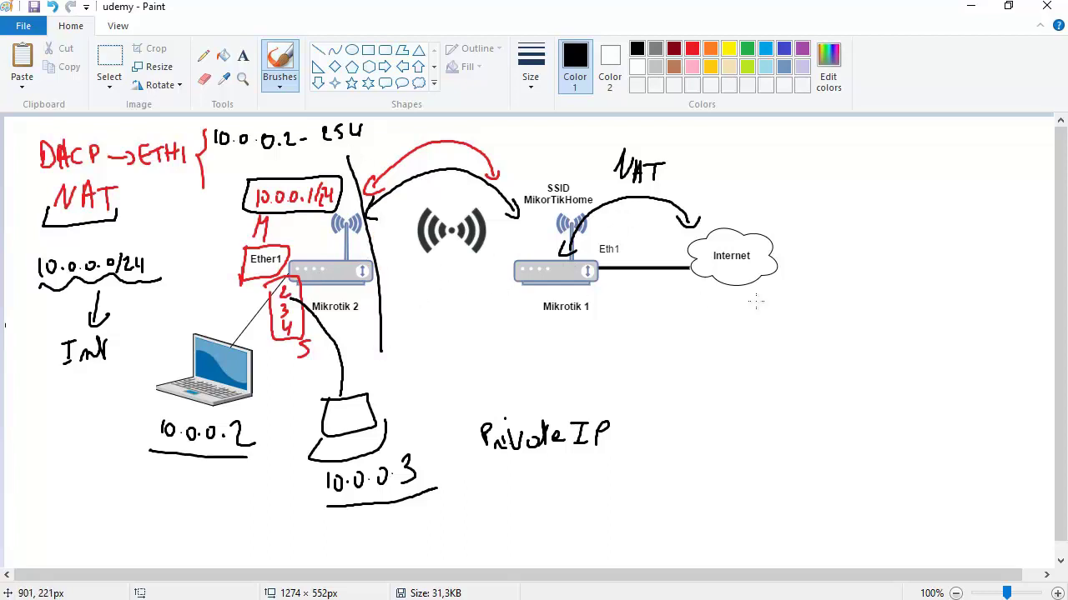
pyautogui.moveTo(512, 284)
pyautogui.mouseDown()
pyautogui.moveTo(600, 322)
pyautogui.moveTo(758, 321)
pyautogui.moveTo(784, 294)
pyautogui.mouseUp()
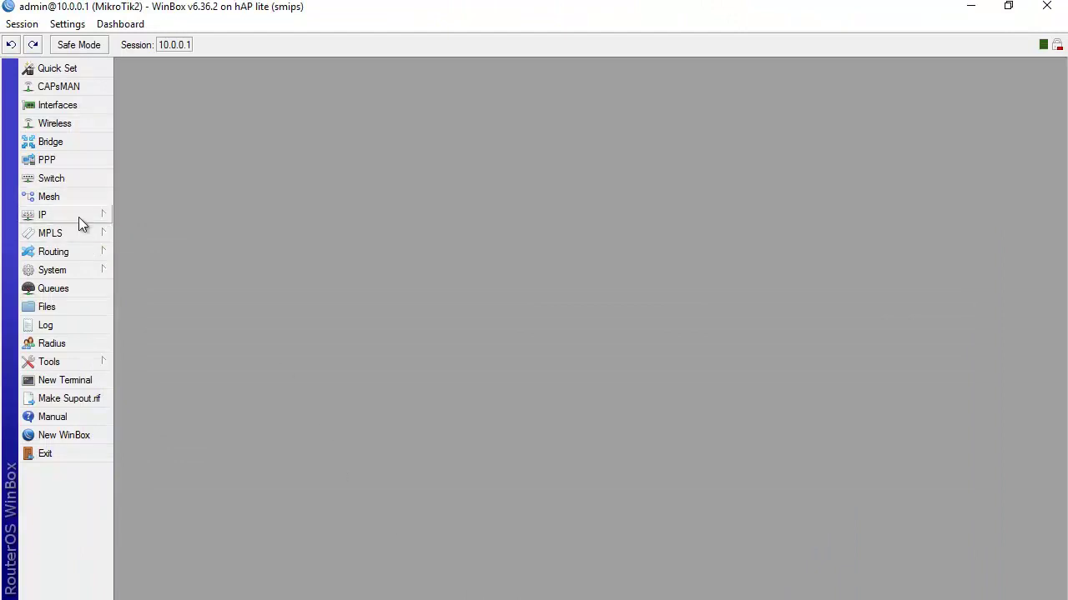
# In WinBox, run DHCP Setup on ether1 with network 10.0.0.0/24, gateway 10.0.0.1 and address pool 10.0.0.2-10.0.0.254
pyautogui.click(78, 217)
pyautogui.click(182, 301)
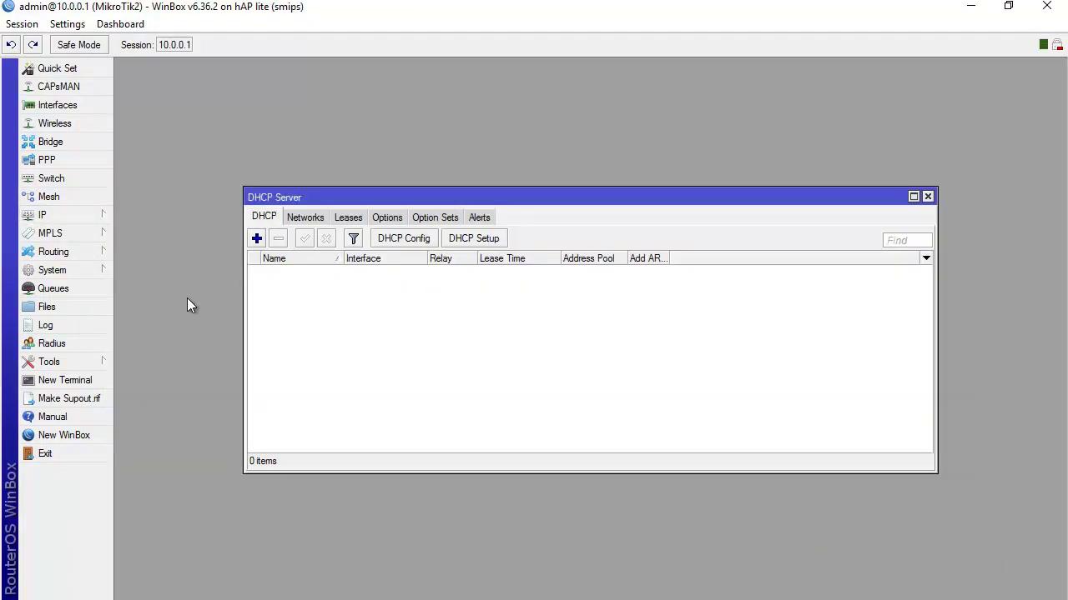
pyautogui.click(496, 242)
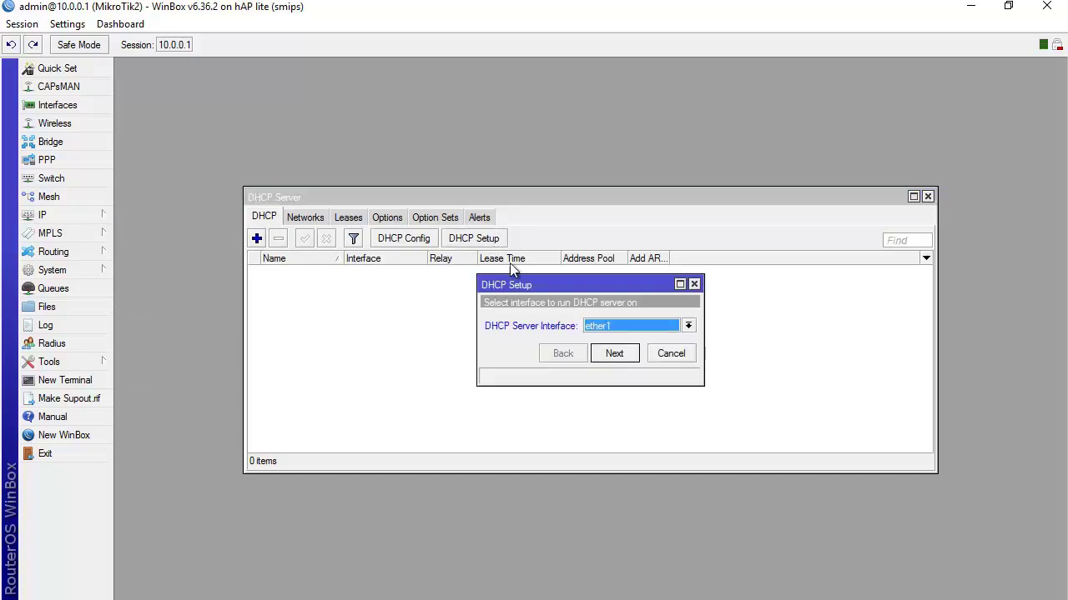
pyautogui.click(620, 353)
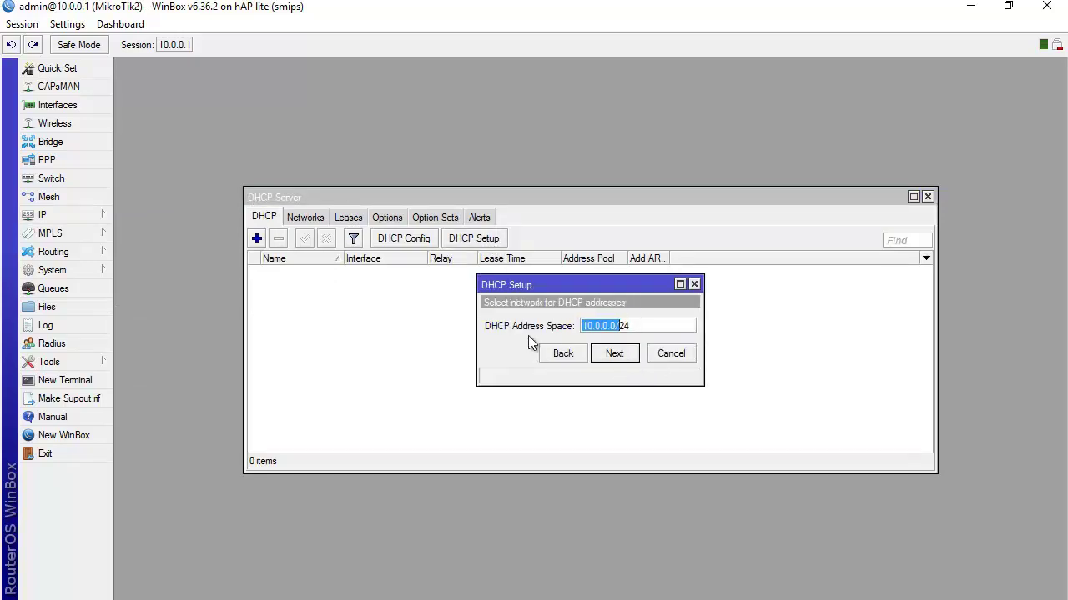
pyautogui.click(610, 354)
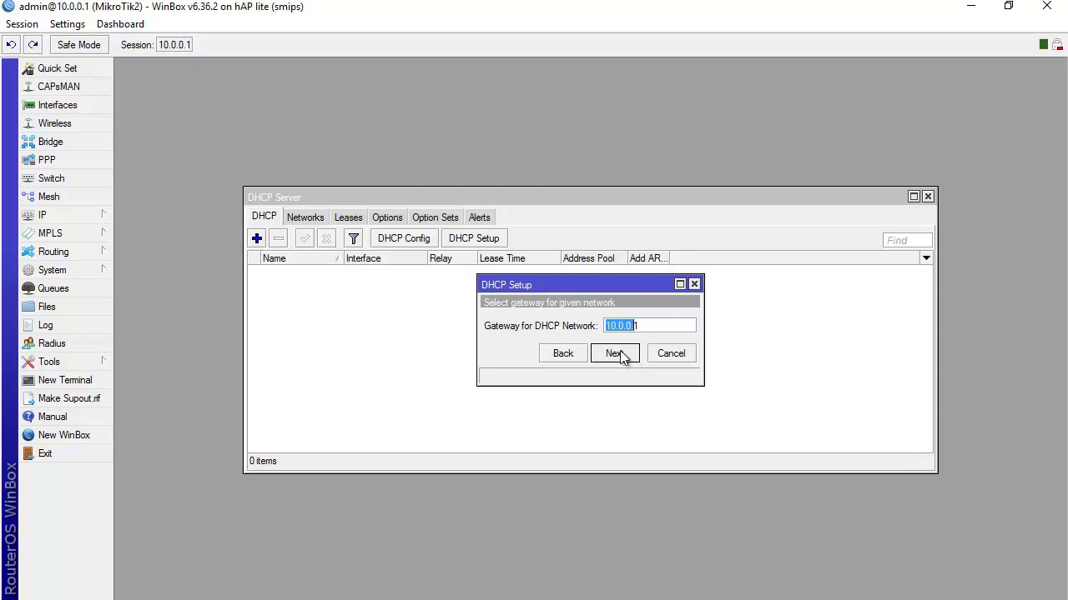
pyautogui.click(614, 354)
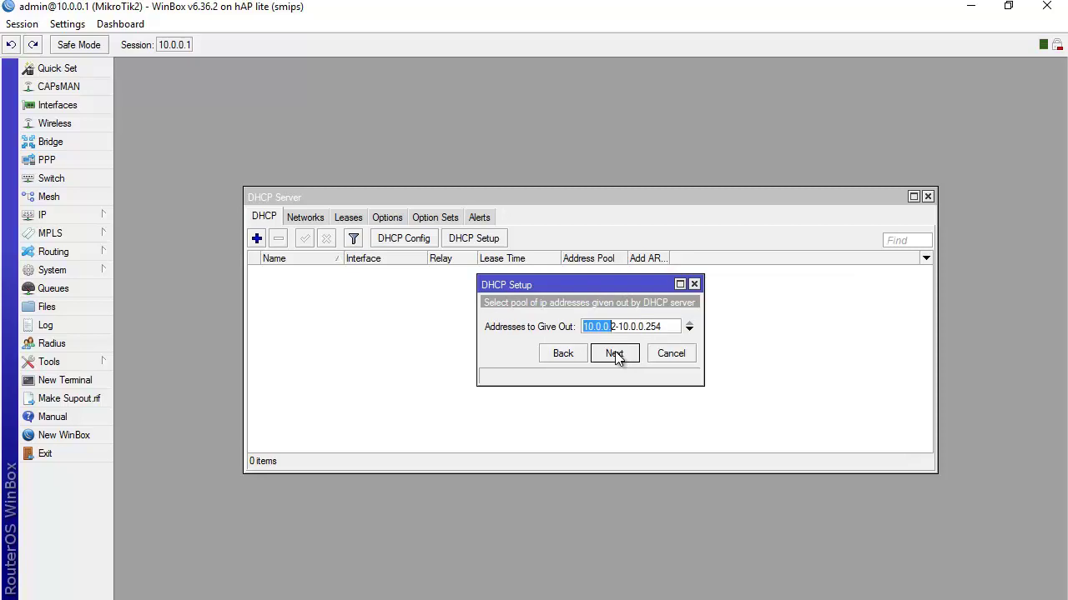
pyautogui.click(614, 354)
# Set the DHCP server's DNS servers to 10.0.0.1 and 8.8.8.8
pyautogui.moveTo(614, 325); pyautogui.dragTo(414, 276)
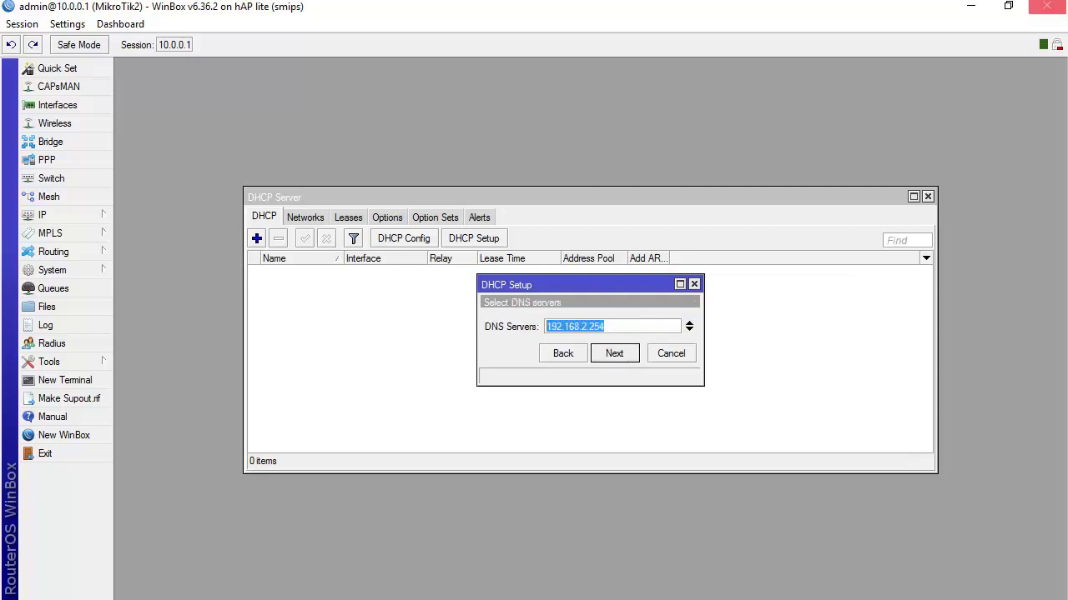
pyautogui.write('10.0.0.1')
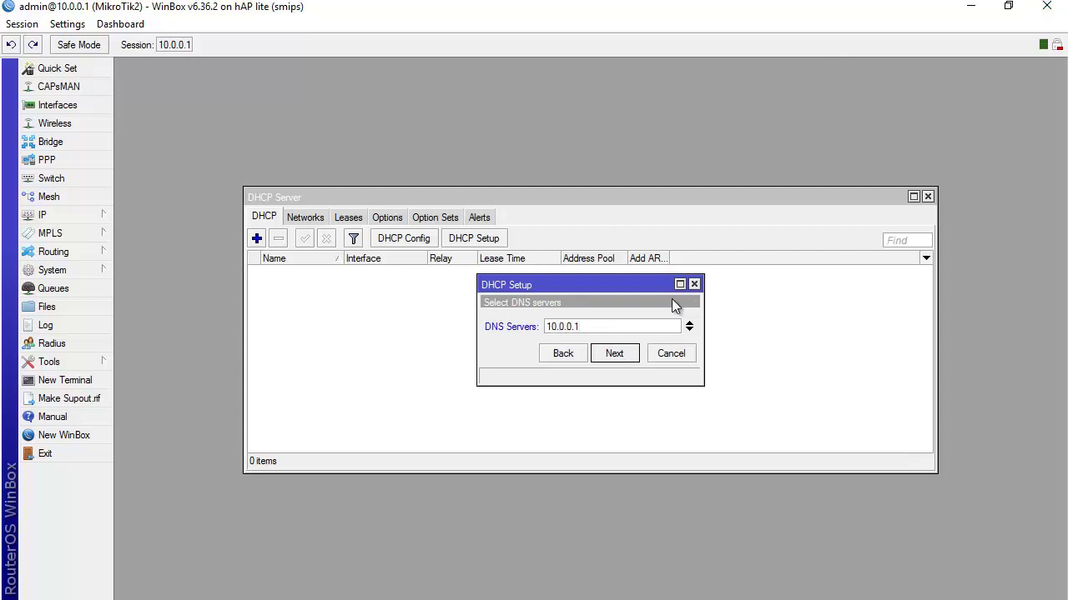
pyautogui.click(689, 330)
pyautogui.write('8')
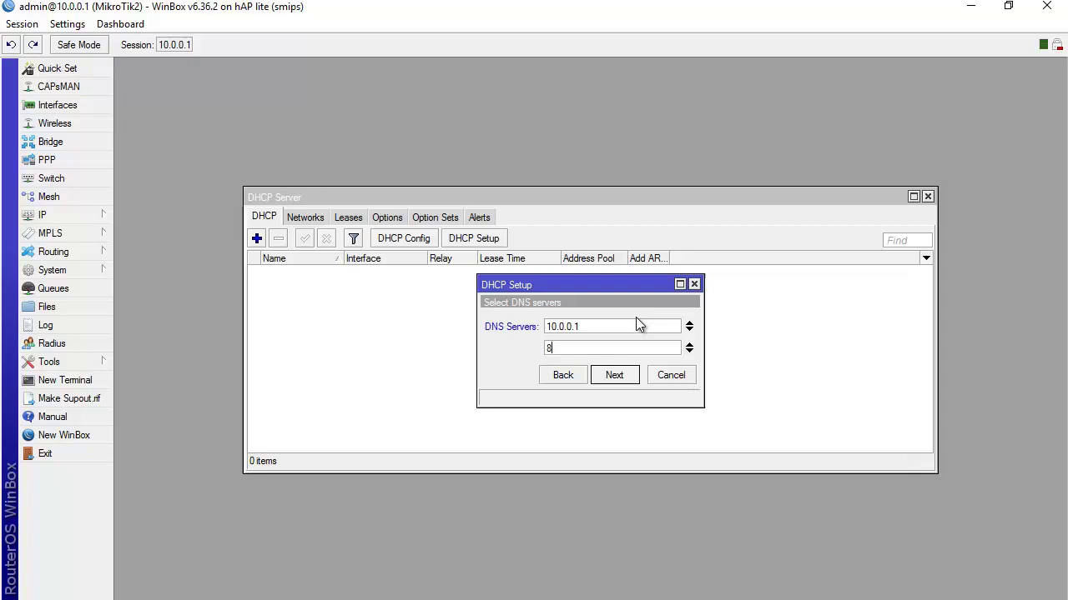
pyautogui.write('.8.8.8')
pyautogui.click(625, 376)
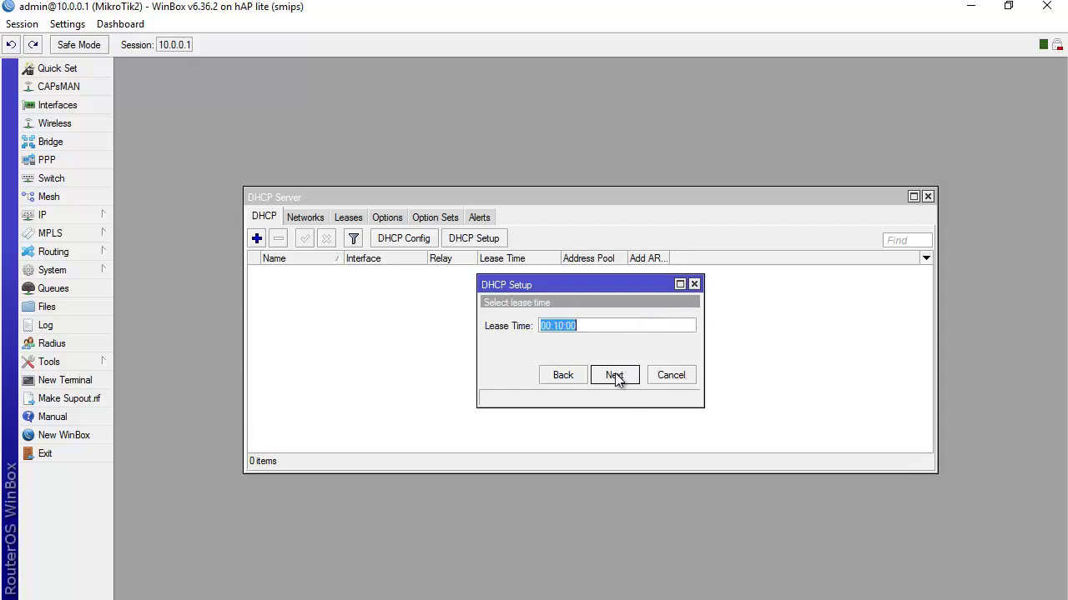
# Finish the DHCP setup with a 00:10:00 lease time, and tick LAB item 4 in red on the PowerPoint slide
pyautogui.click(618, 376)
pyautogui.click(593, 327)
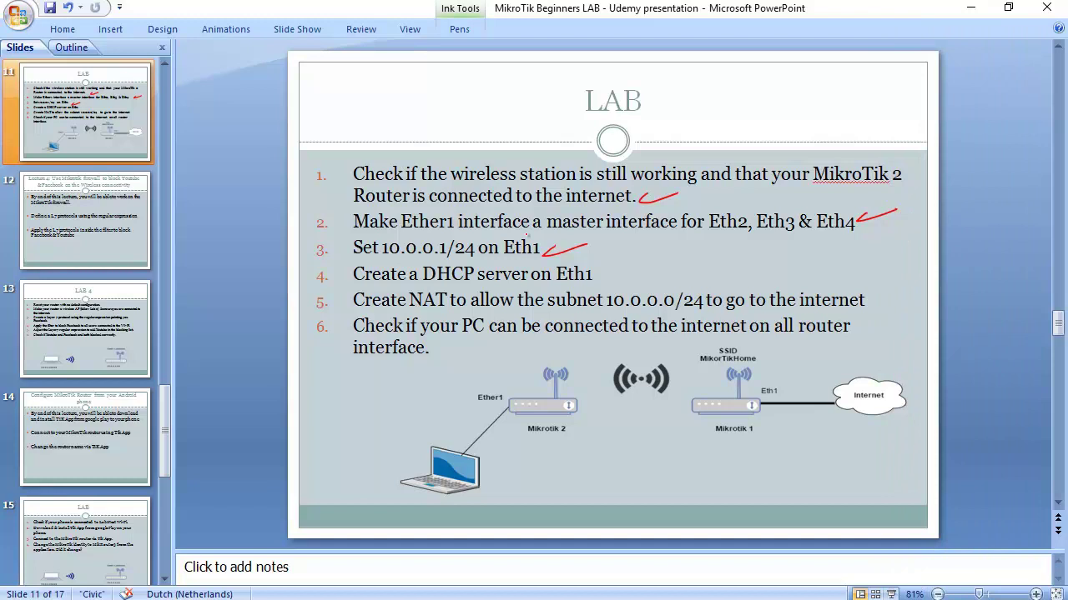
pyautogui.moveTo(599, 260)
pyautogui.mouseDown()
pyautogui.moveTo(606, 274)
pyautogui.moveTo(638, 261)
pyautogui.mouseUp()
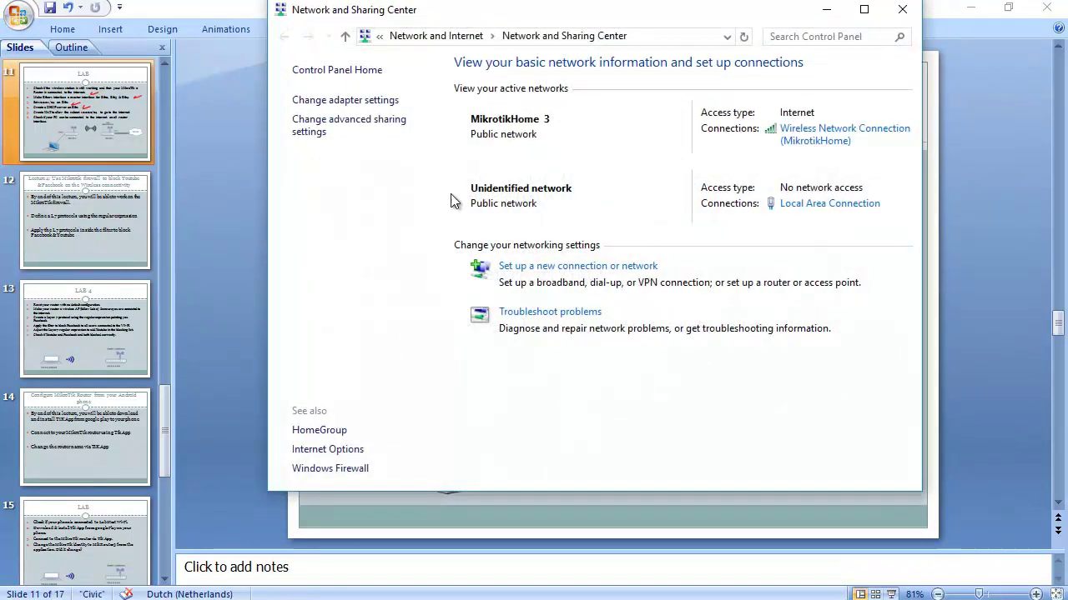
# Open the adapter settings from Network and Sharing Center and disable the Wireless Network Connection
pyautogui.click(375, 100)
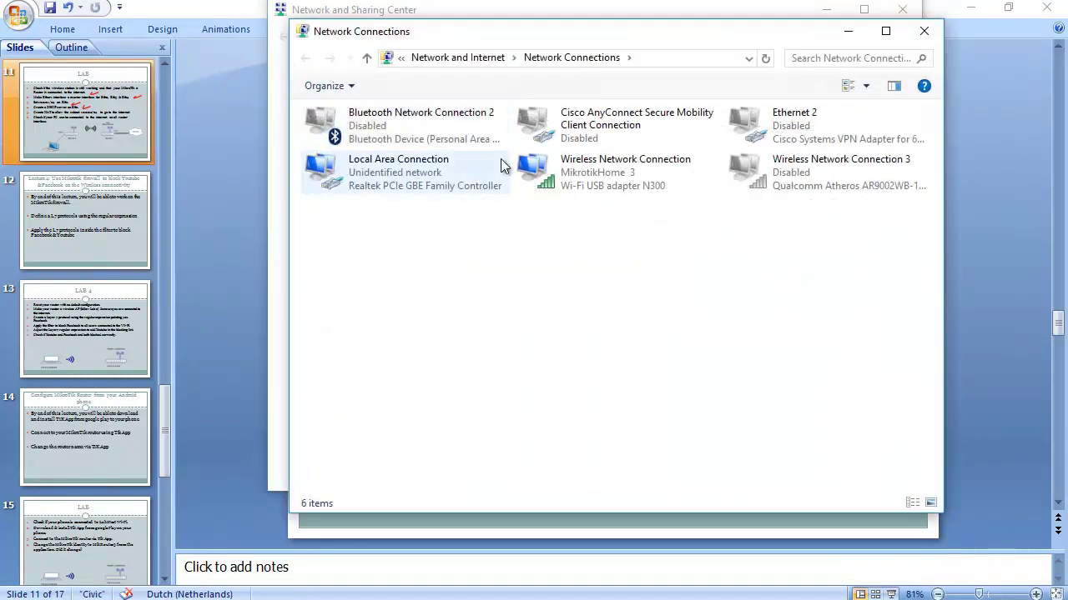
pyautogui.rightClick(567, 166)
pyautogui.click(534, 175)
# Set the Local Area Connection's IPv4 properties to obtain both the IP address and the DNS server address automatically
pyautogui.rightClick(385, 171)
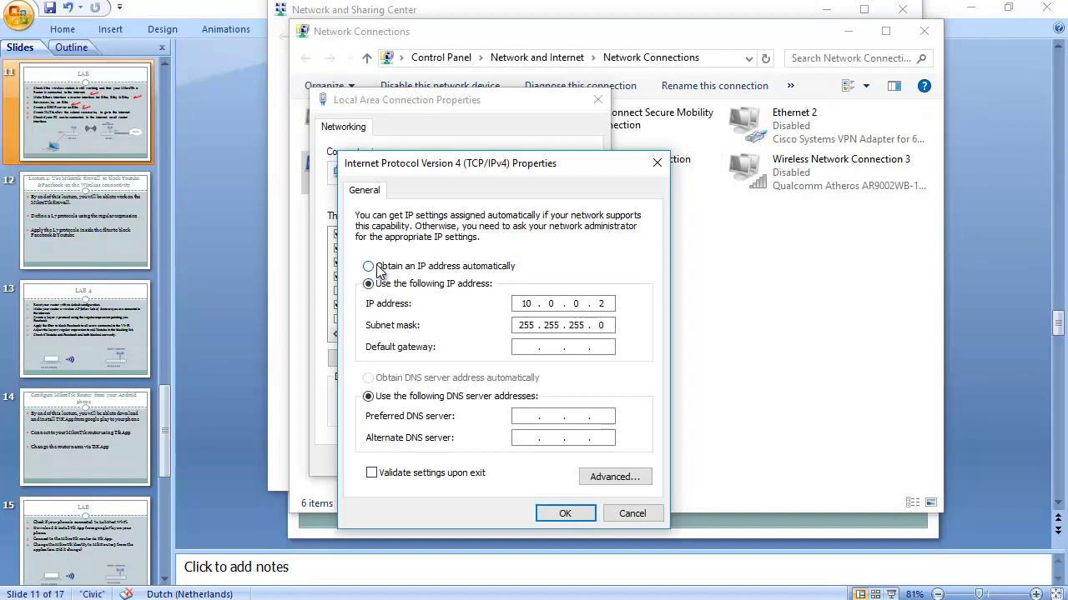
pyautogui.click(377, 269)
pyautogui.click(386, 378)
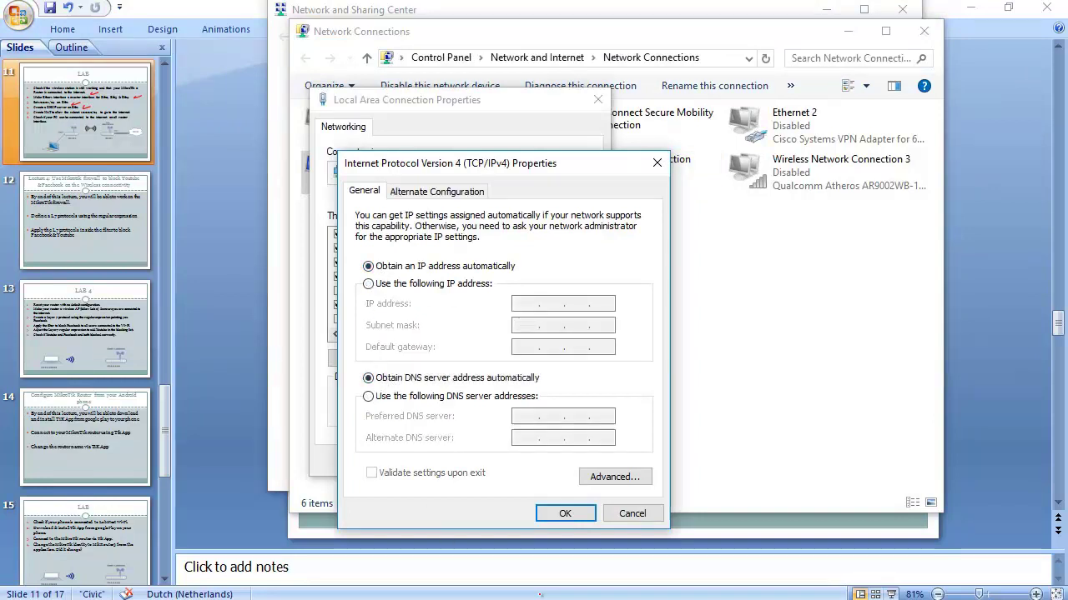
pyautogui.click(561, 514)
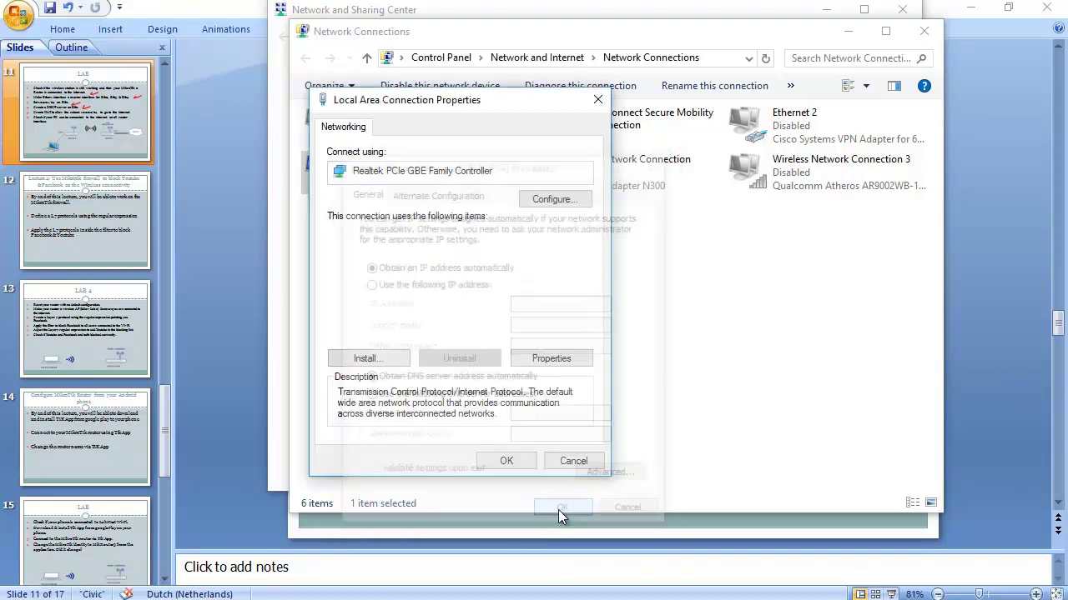
pyautogui.click(511, 459)
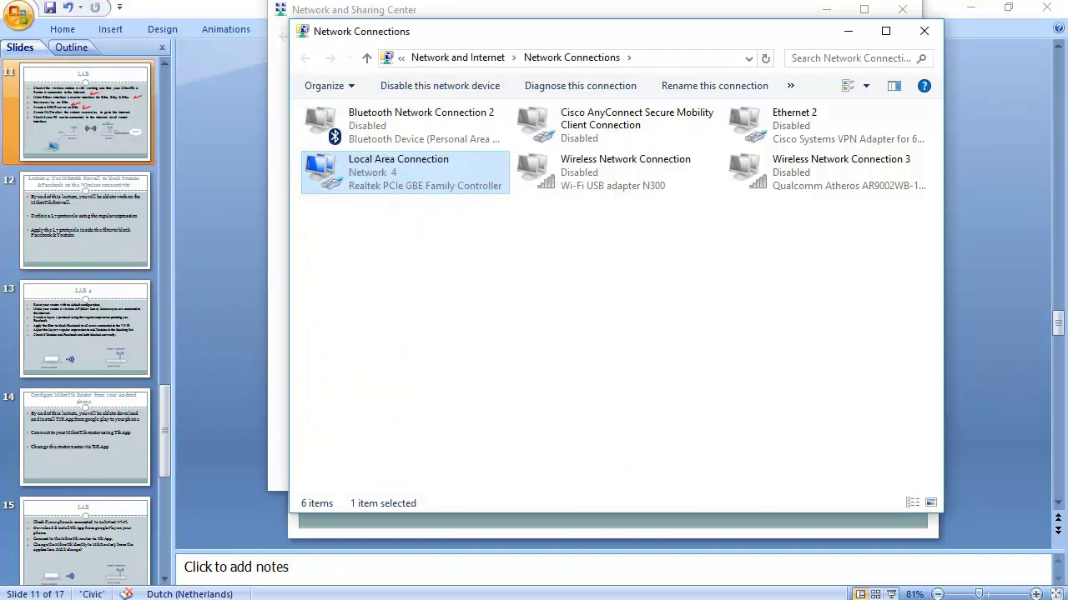
# Open a Command Prompt and run ipconfig to check the PC's IP configuration
pyautogui.press('super')
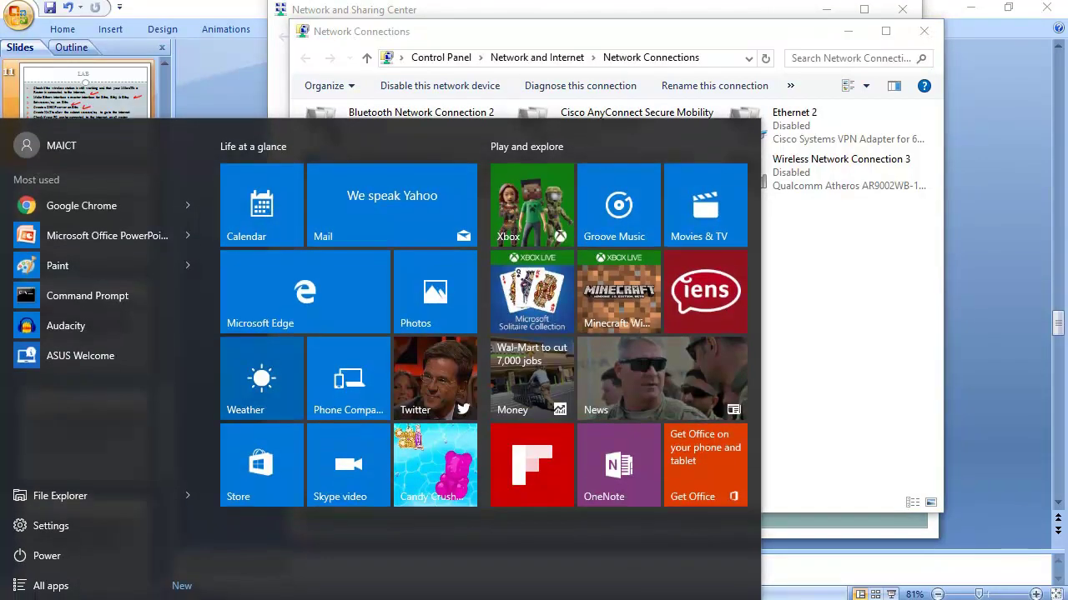
pyautogui.write('cmd')
pyautogui.press('Return')
pyautogui.write('pi')
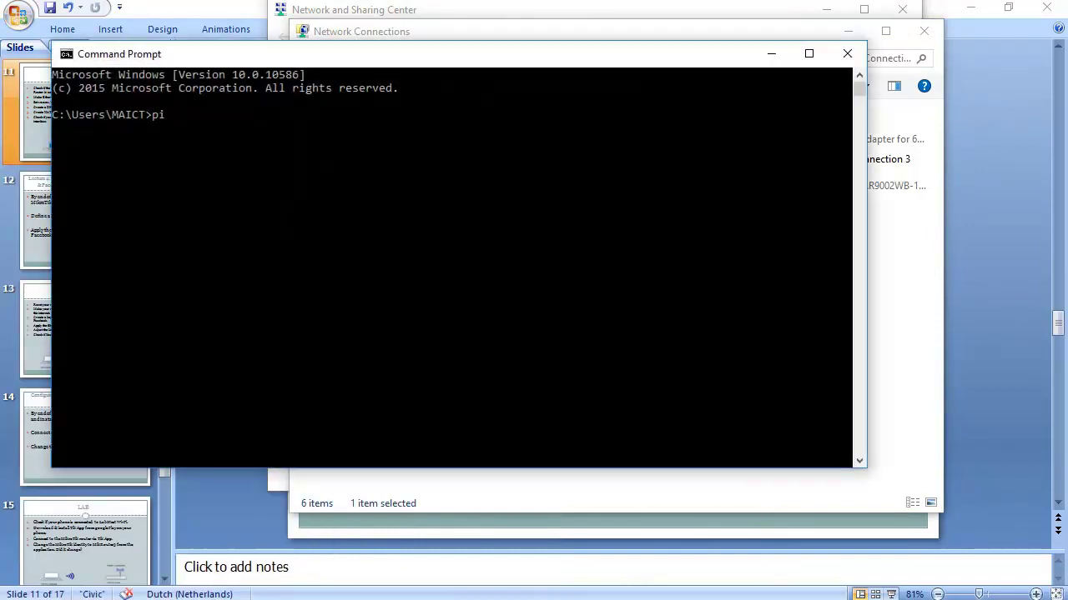
pyautogui.press('BackSpace')
pyautogui.press('BackSpace')
pyautogui.write('ipconfig')
pyautogui.press('Return')
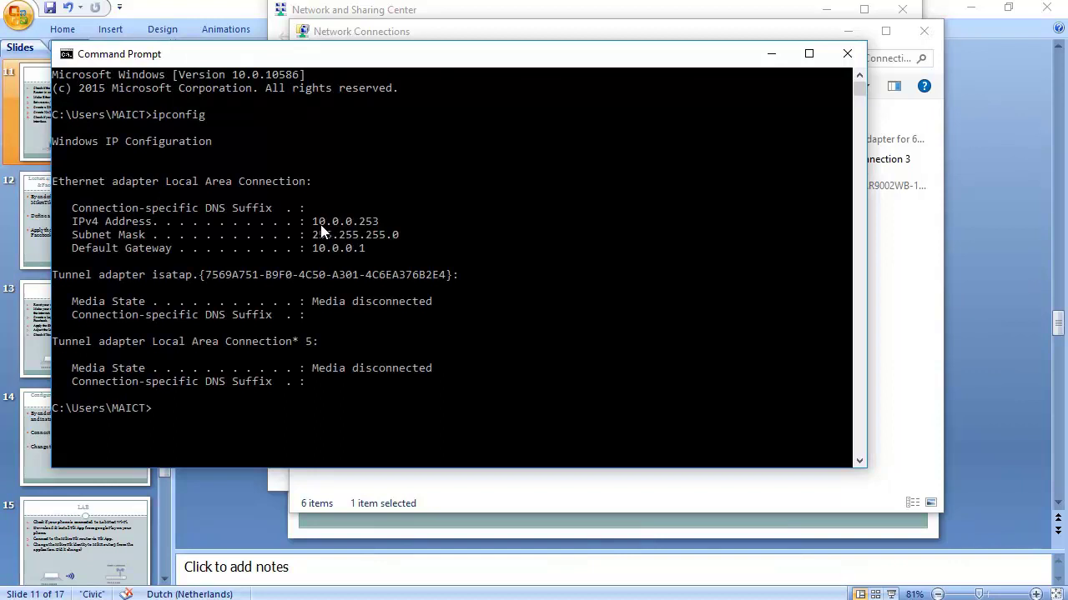
# Ping the router at 10.0.0.1 from the Command Prompt
pyautogui.click(360, 381)
pyautogui.write('ping 10.0.0.1')
pyautogui.press('Return')
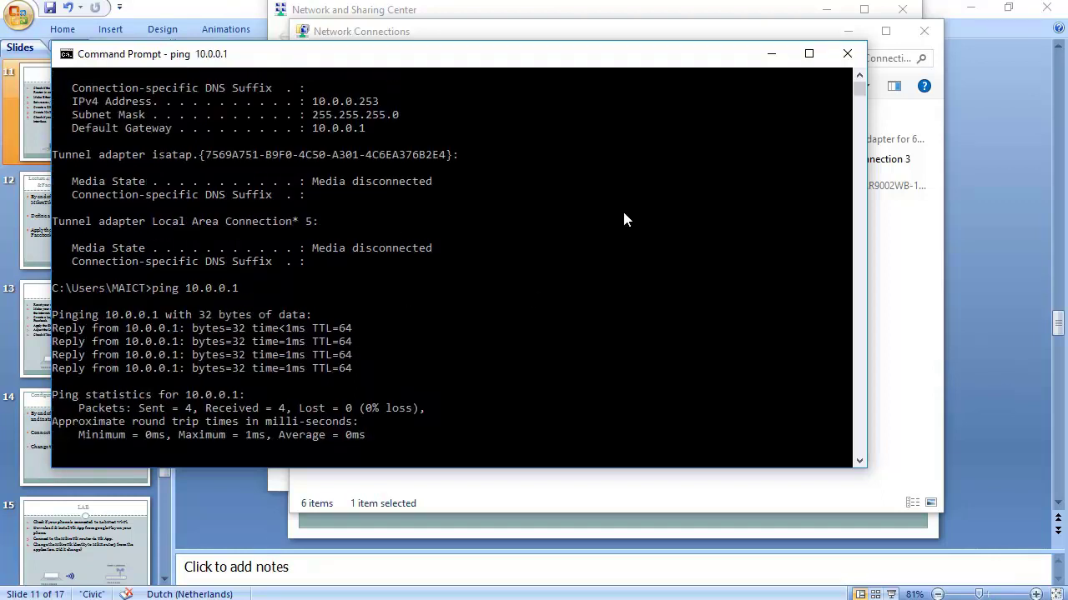
# Start a continuous ping to 8.8.8.8 with the -t option to test internet access
pyautogui.press('Up')
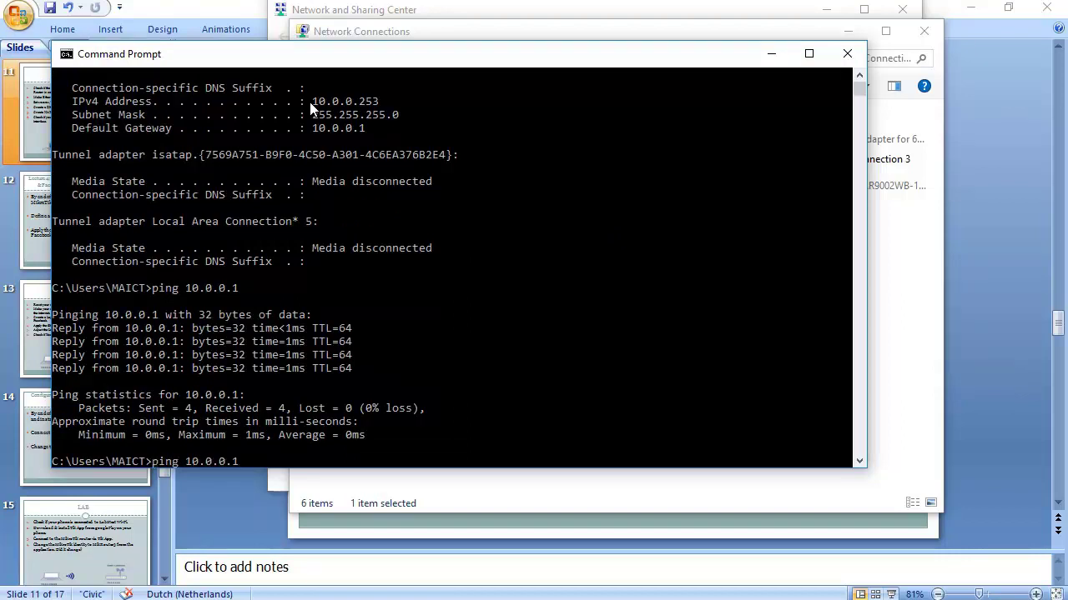
pyautogui.press('BackSpace')
pyautogui.press('BackSpace')
pyautogui.press('BackSpace')
pyautogui.press('BackSpace')
pyautogui.press('BackSpace')
pyautogui.write('8.8.8.8 ')
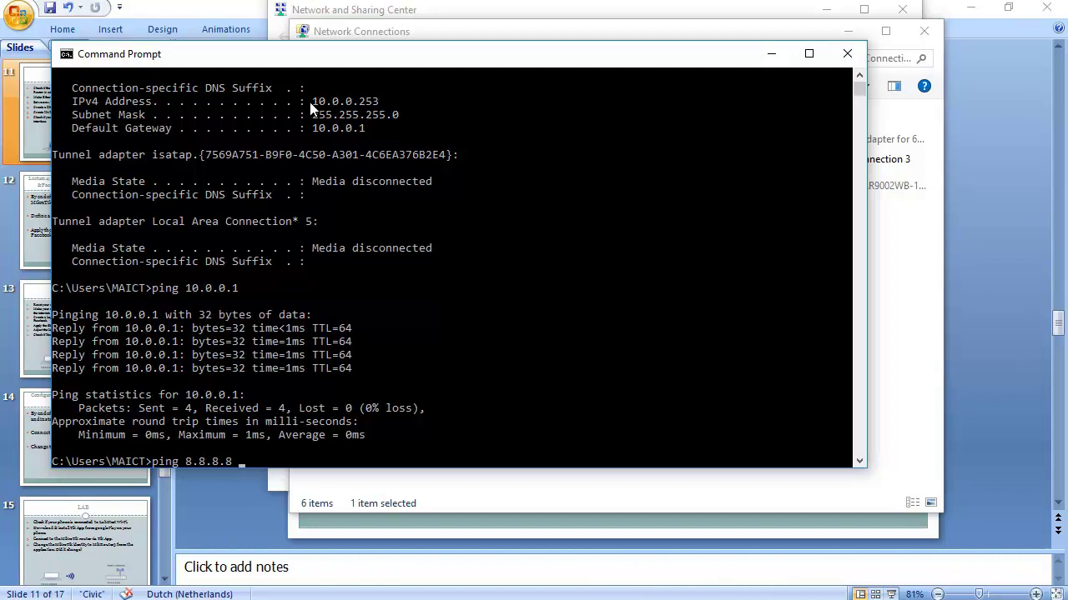
pyautogui.write('-t')
pyautogui.press('Return')
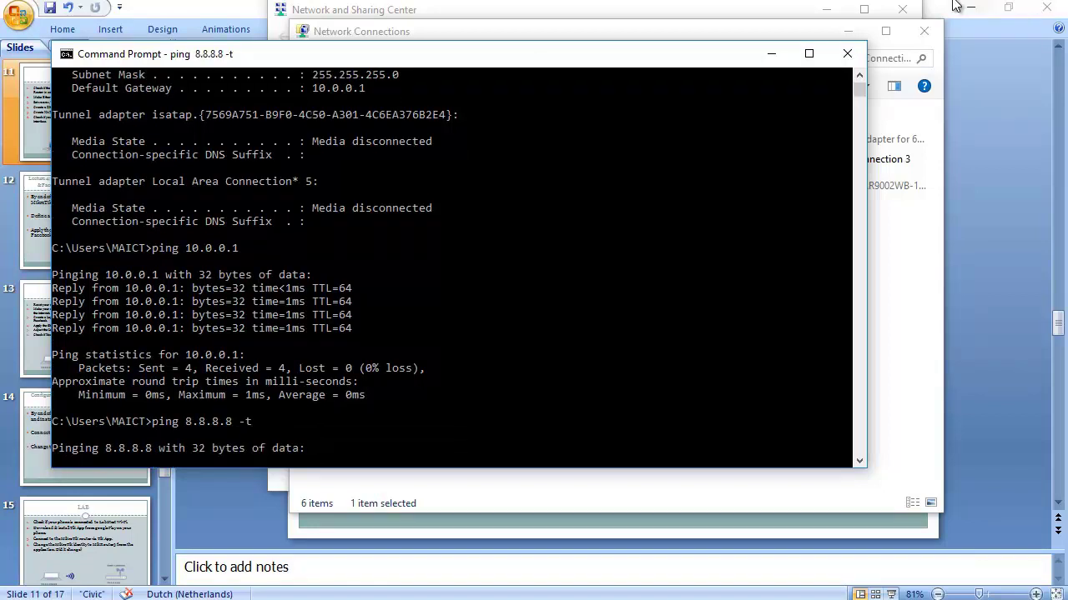
# Put away the Command Prompt and Network Connections, and reconnect WinBox to MikroTik2 at 10.0.0.1 in a maximized window
pyautogui.click(772, 54)
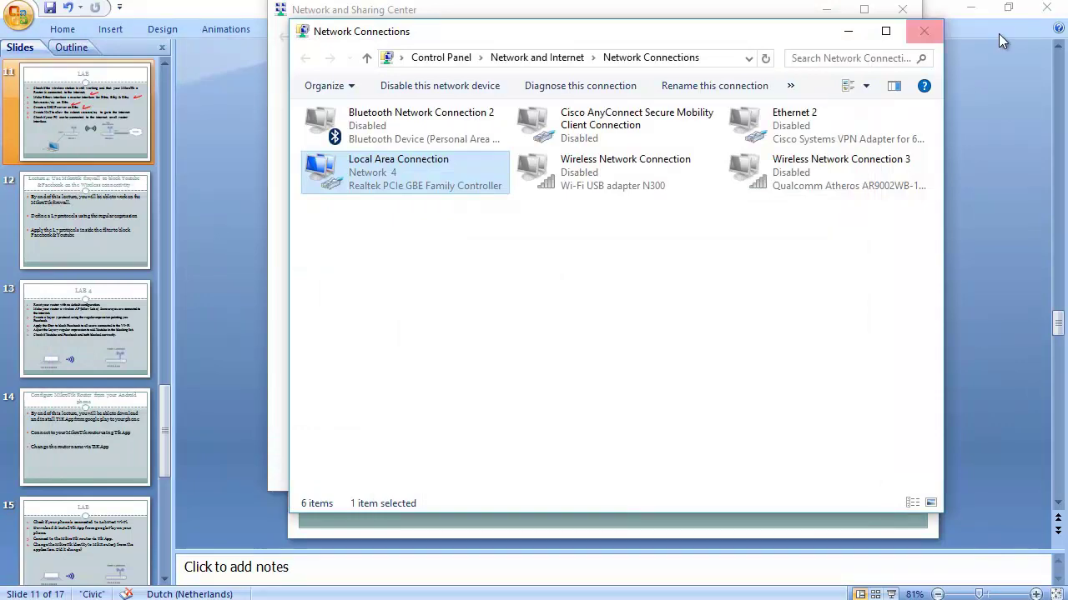
pyautogui.click(938, 30)
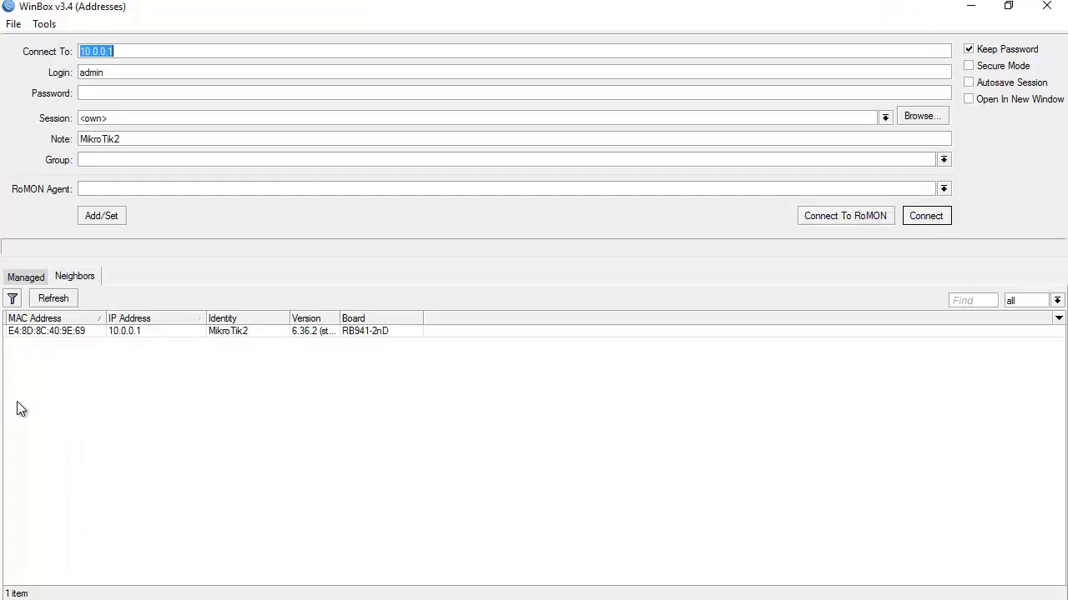
pyautogui.click(141, 331)
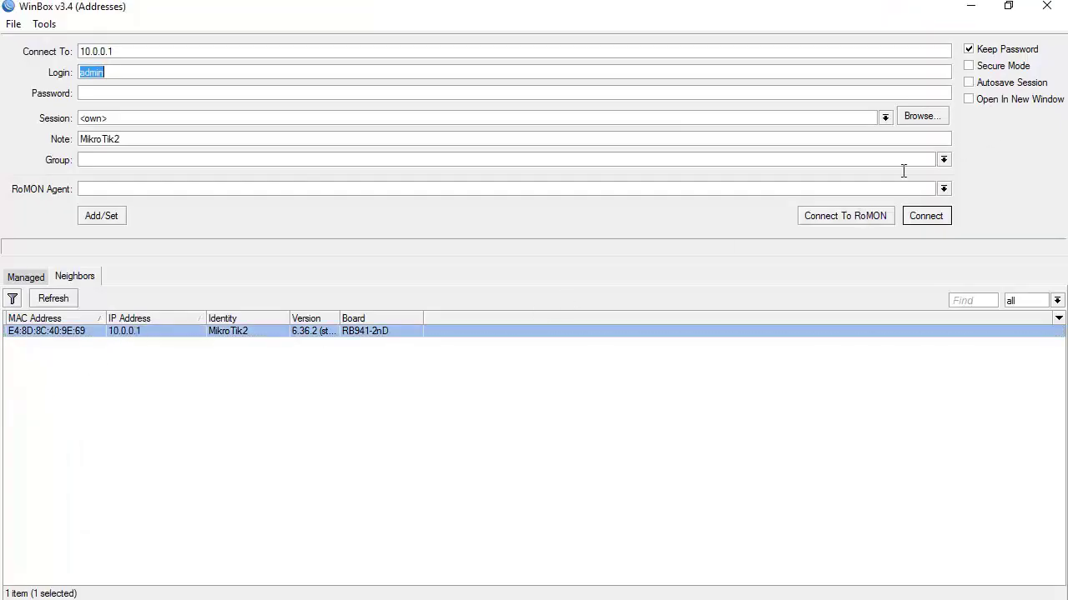
pyautogui.click(924, 216)
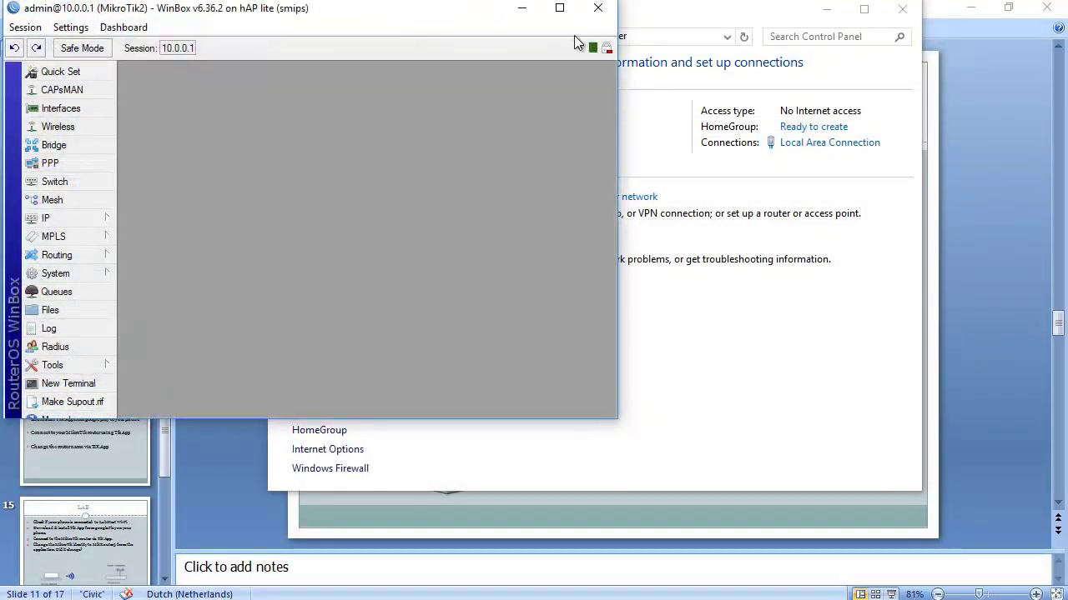
pyautogui.click(560, 8)
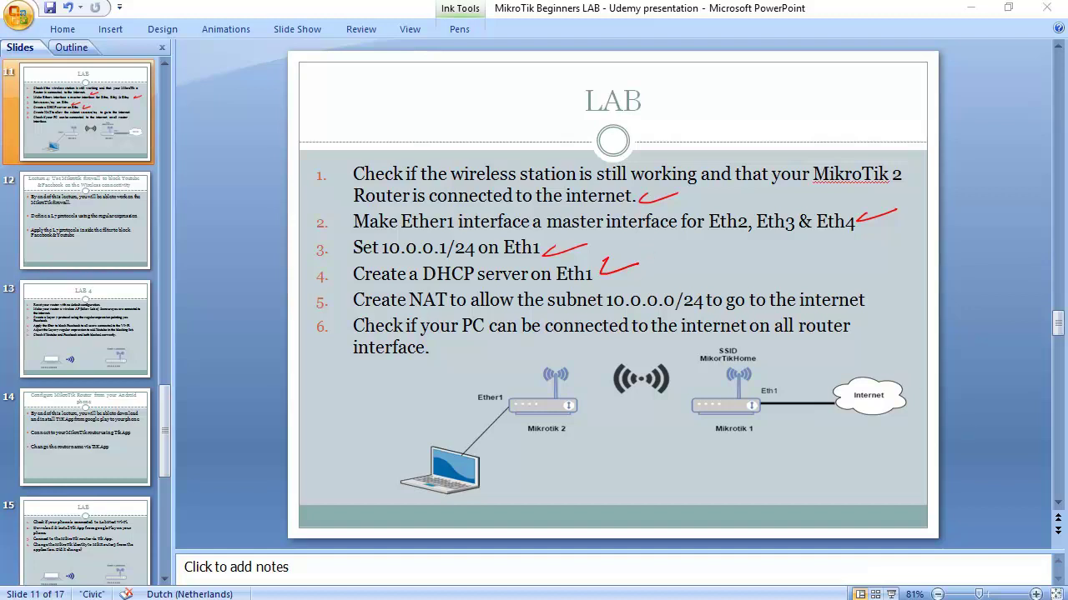
# Switch to WinBox and start a new firewall NAT rule in the srcnat chain with source address 10.0.0.0/24
pyautogui.hotkey('alt', 'Tab')
pyautogui.press('super+Down')
pyautogui.hotkey('alt', 'Tab')
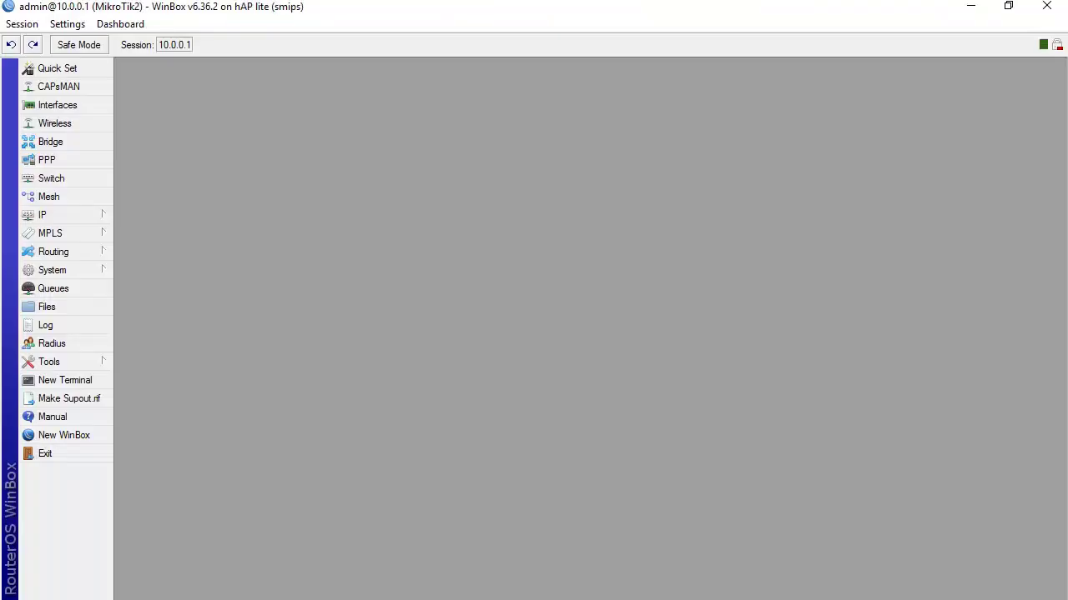
pyautogui.click(44, 214)
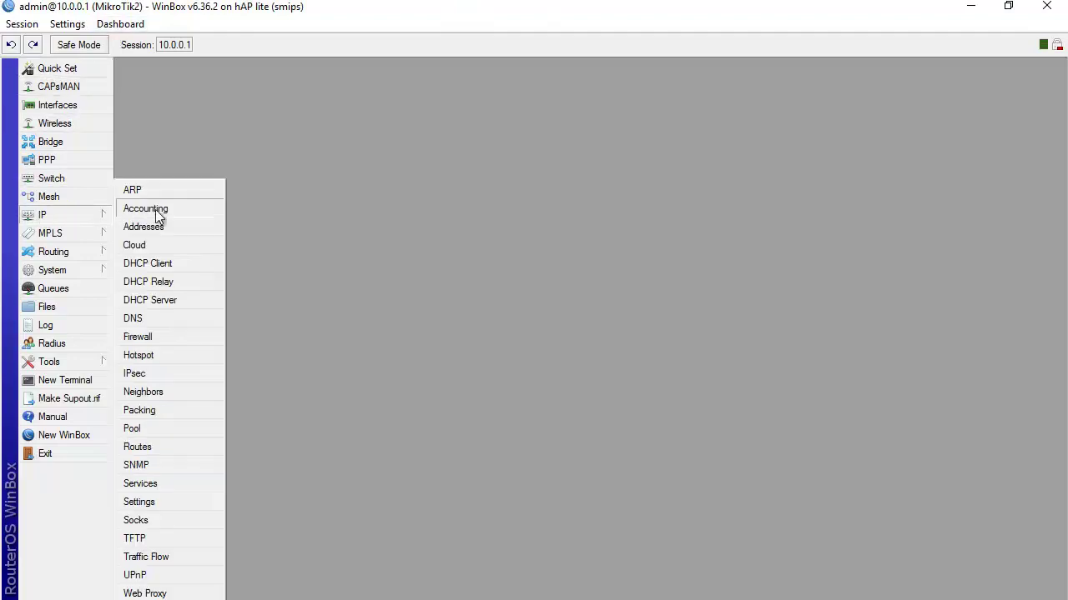
pyautogui.click(190, 337)
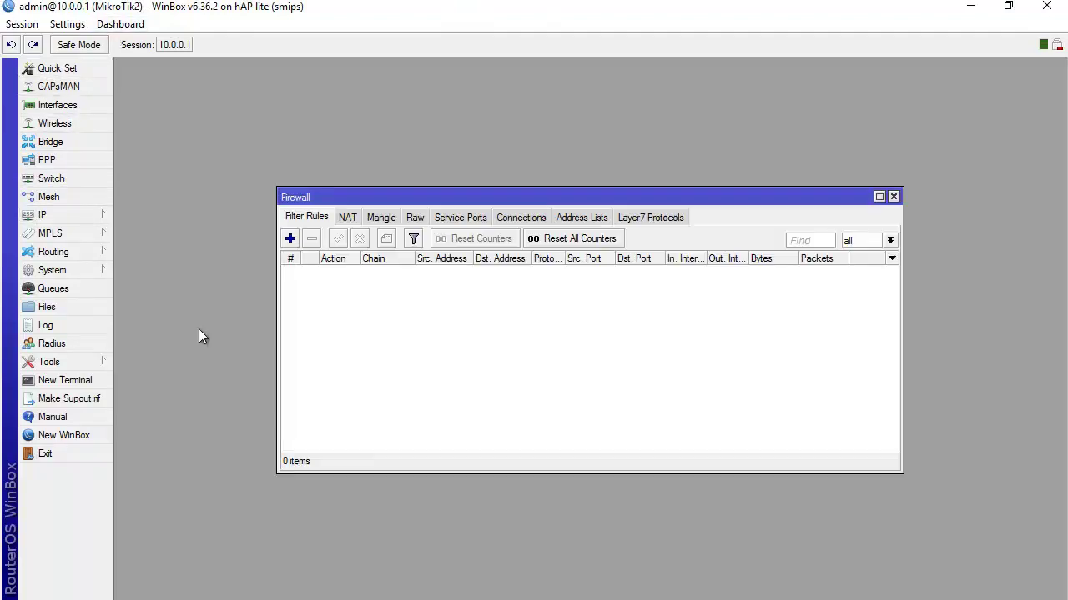
pyautogui.click(348, 218)
pyautogui.click(290, 238)
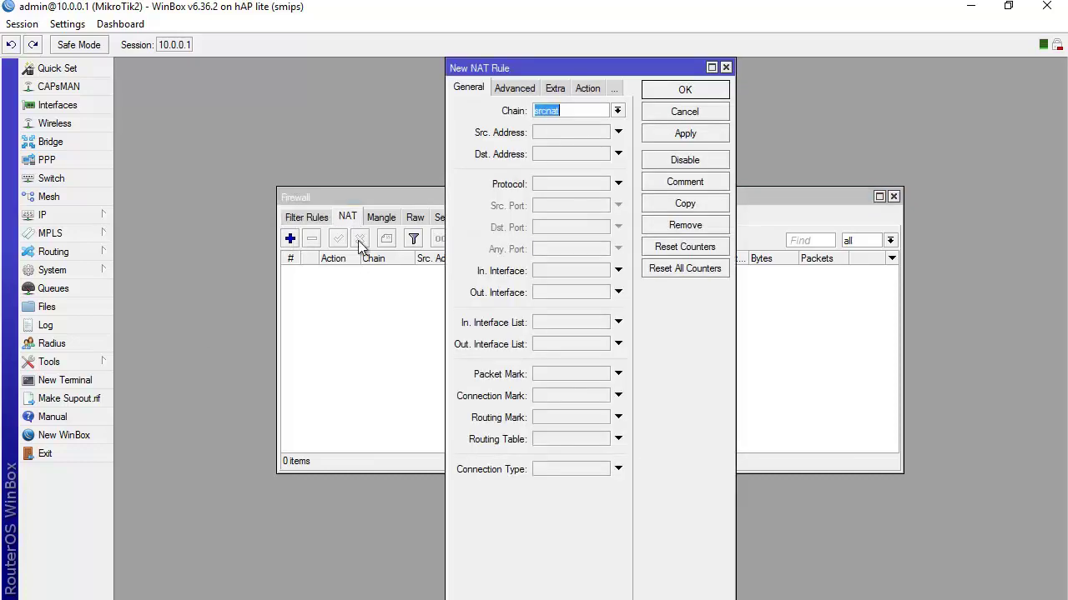
pyautogui.click(573, 131)
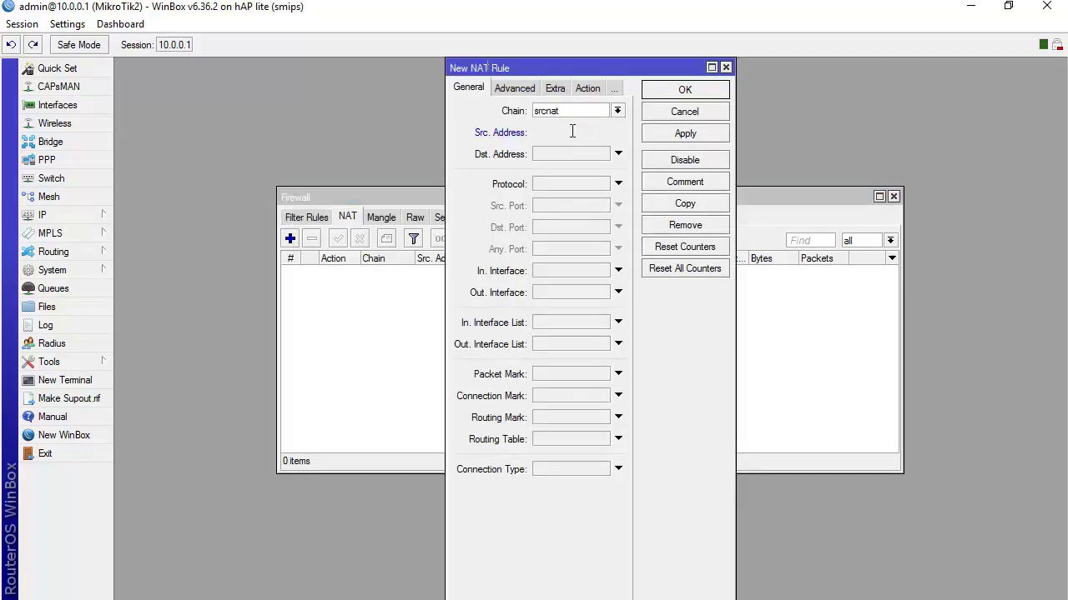
pyautogui.write('10.0.')
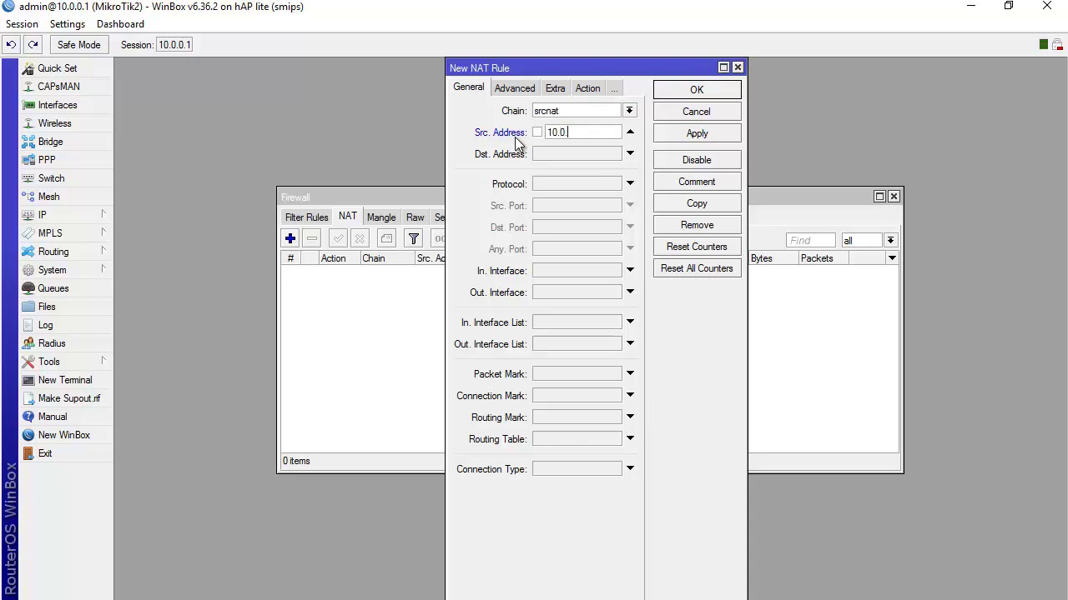
pyautogui.write('0.0/24')
pyautogui.press('Tab')
# Set the NAT rule's action to masquerade, review its general settings and save the rule
pyautogui.click(588, 110)
pyautogui.click(591, 90)
pyautogui.click(584, 110)
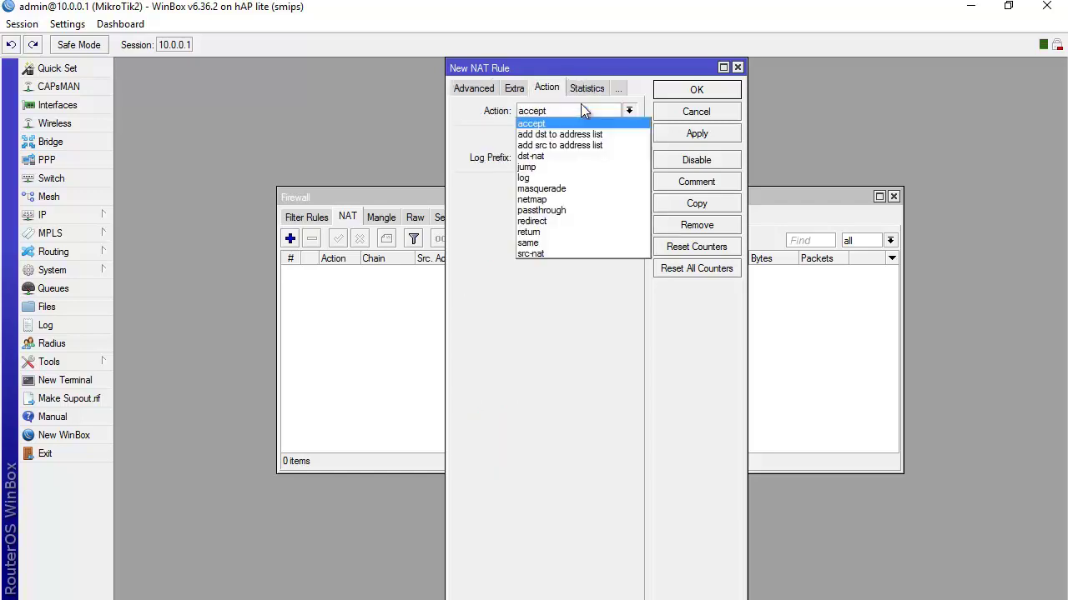
pyautogui.click(577, 188)
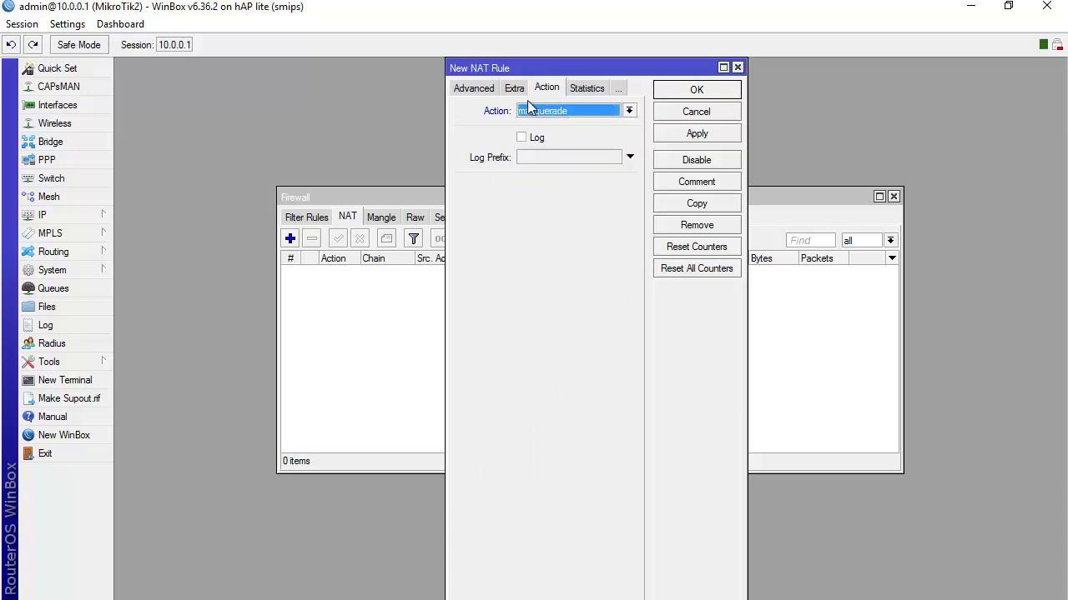
pyautogui.click(465, 90)
pyautogui.click(472, 88)
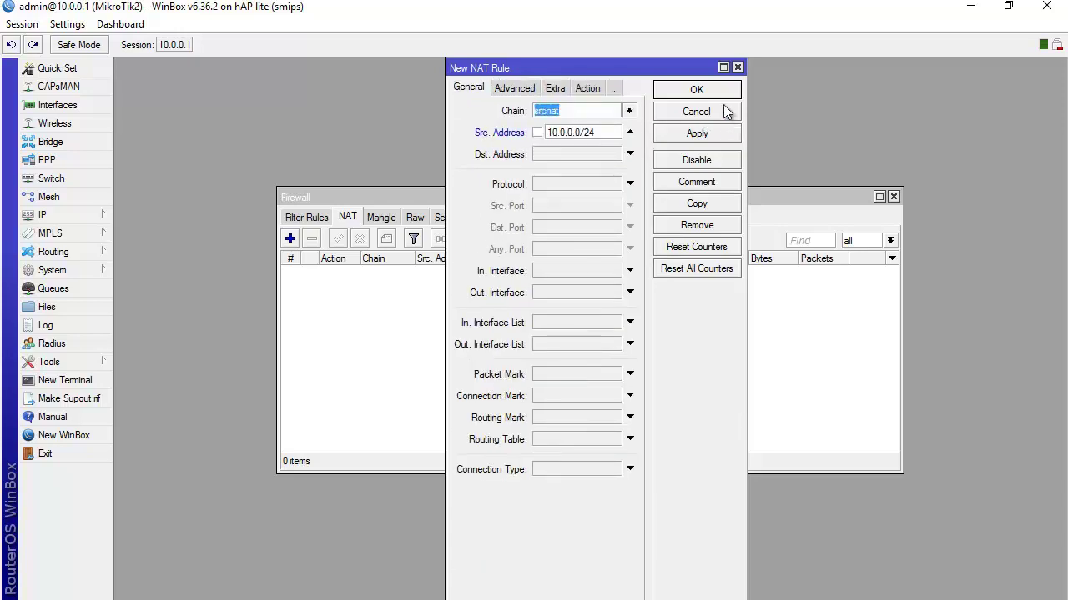
pyautogui.click(720, 90)
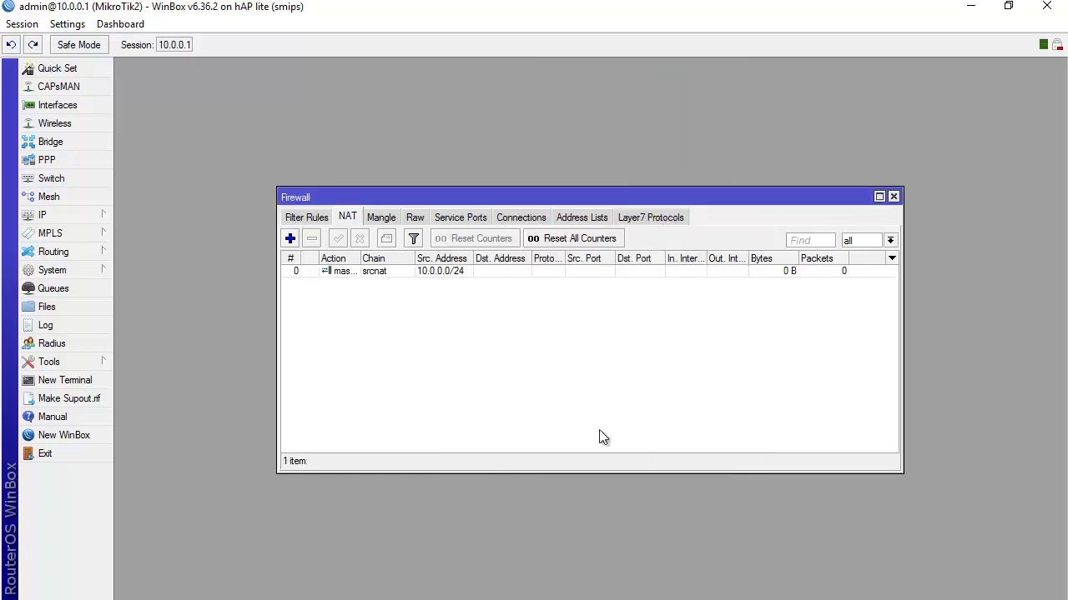
# Check the running ping to 8.8.8.8 for replies and examine the masquerade rule's traffic counters
pyautogui.hotkey('alt', 'Tab')
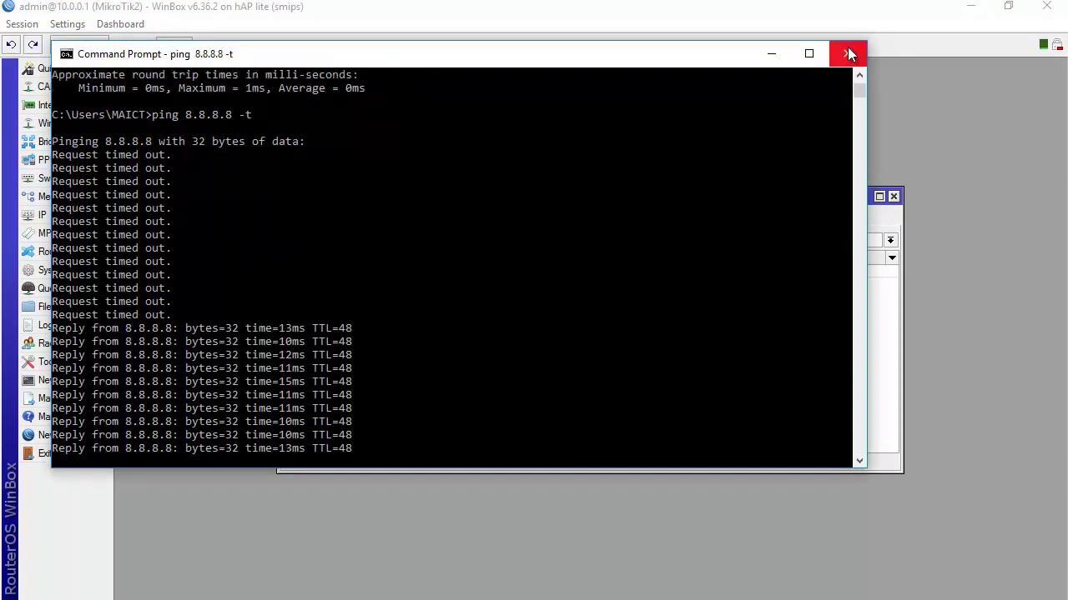
pyautogui.click(778, 59)
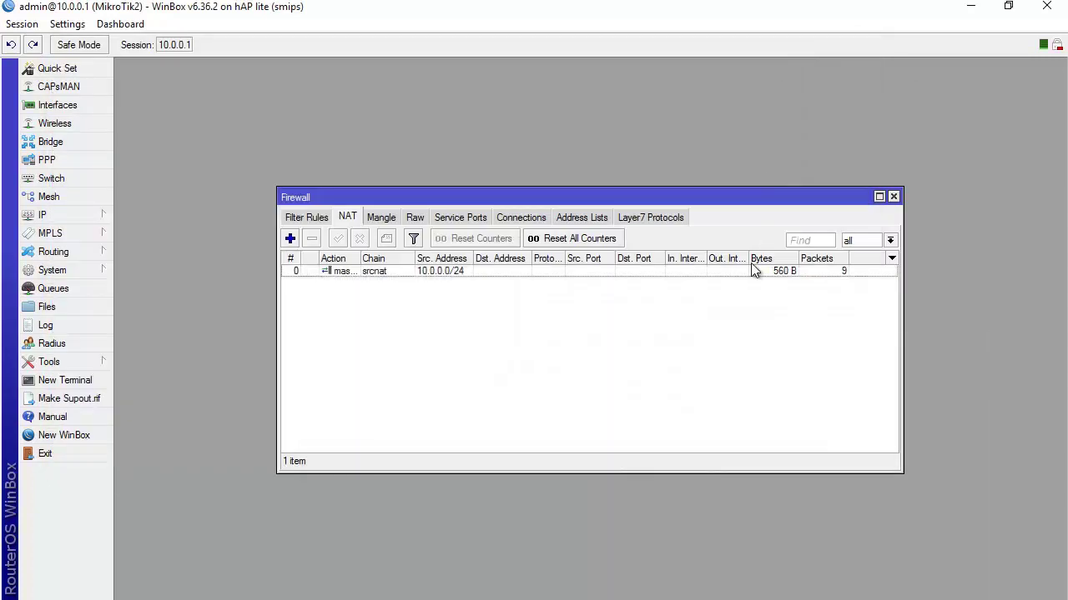
pyautogui.click(788, 271)
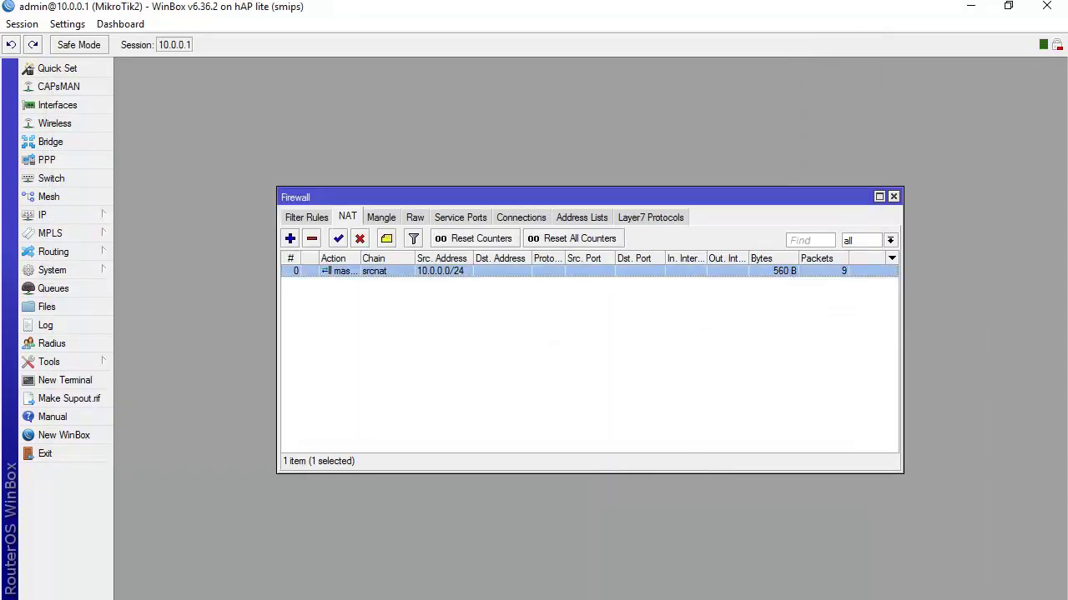
# Stop the continuous ping and look through the maict-consult.com home page in the browser to test internet access
pyautogui.hotkey('alt', 'Tab')
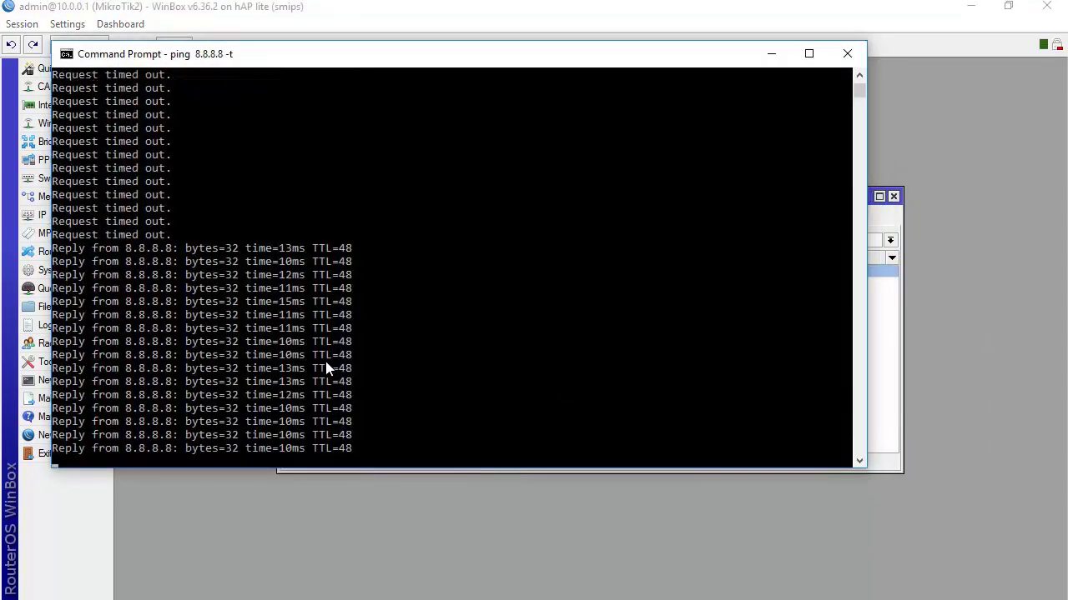
pyautogui.hotkey('ctrl', 'c')
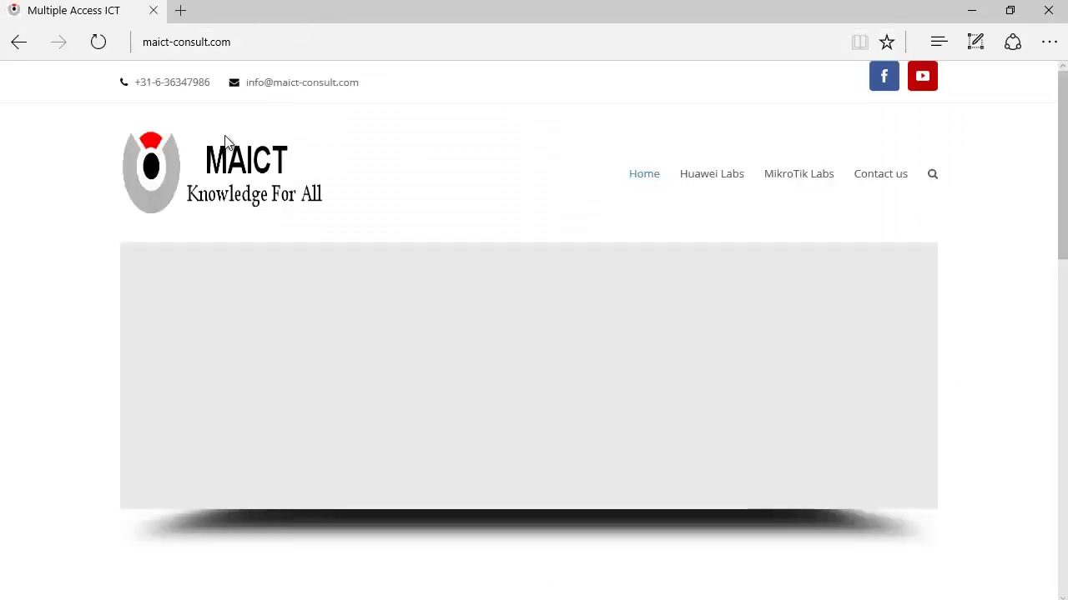
pyautogui.scroll(-5, 100, 203)
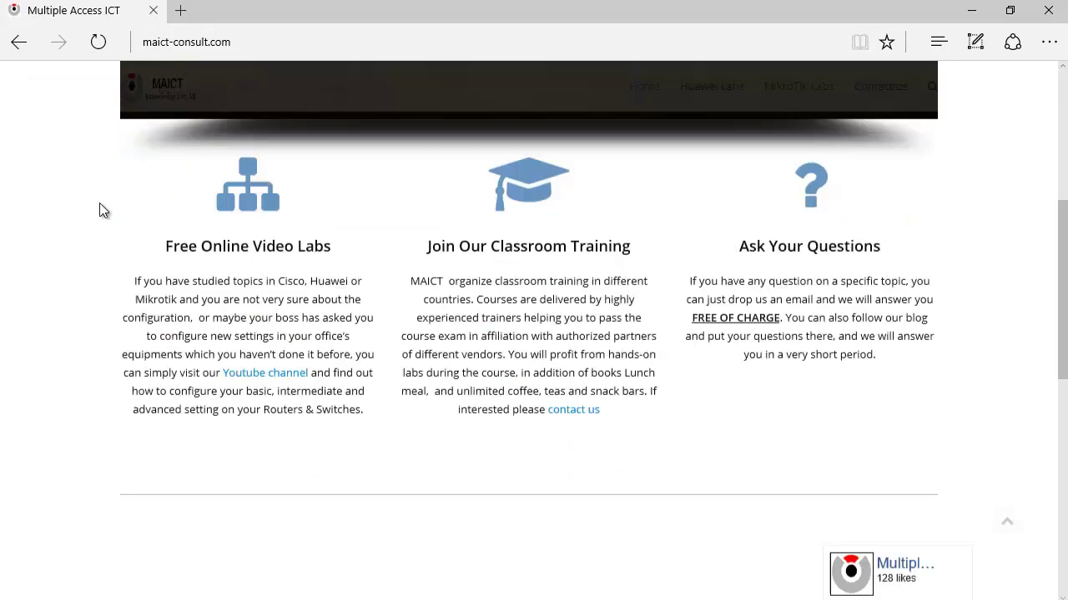
pyautogui.scroll(3, 99, 203)
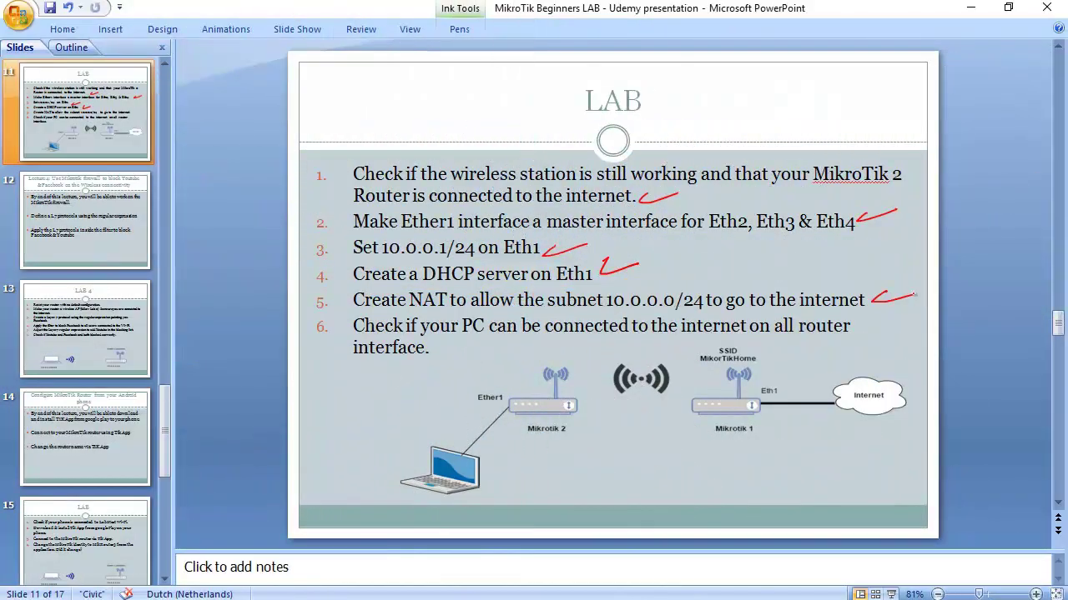
# Tick off LAB tasks 5 and 6 in red ink on the slide, and draw a black arrow from Mikrotik 1 to Mikrotik 2 in Paint
pyautogui.moveTo(914, 293); pyautogui.dragTo(924, 292)
pyautogui.moveTo(889, 329); pyautogui.dragTo(863, 340)
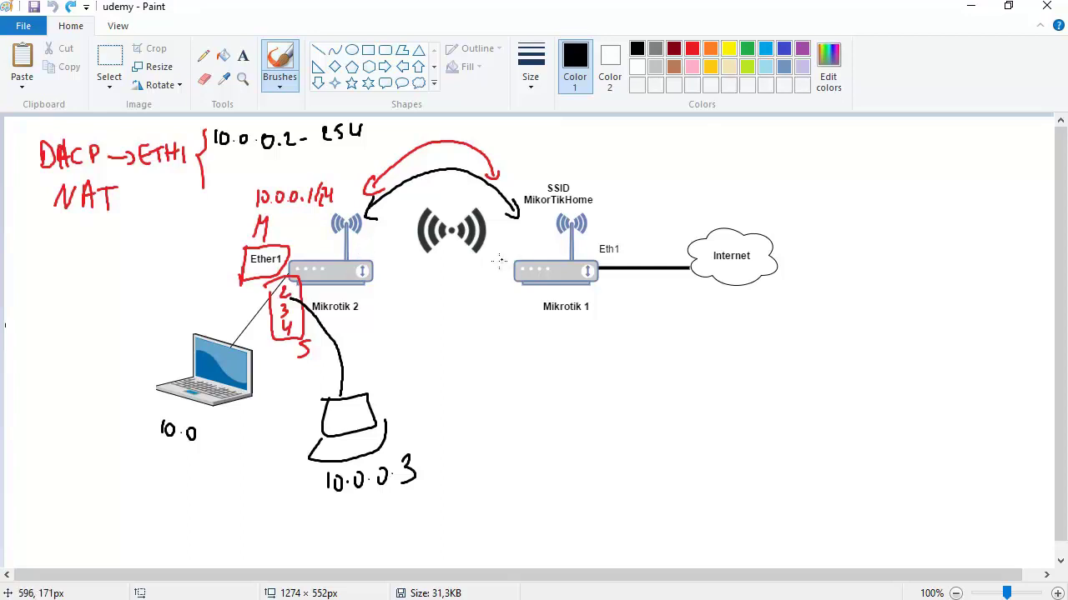
pyautogui.moveTo(503, 262); pyautogui.dragTo(379, 260)
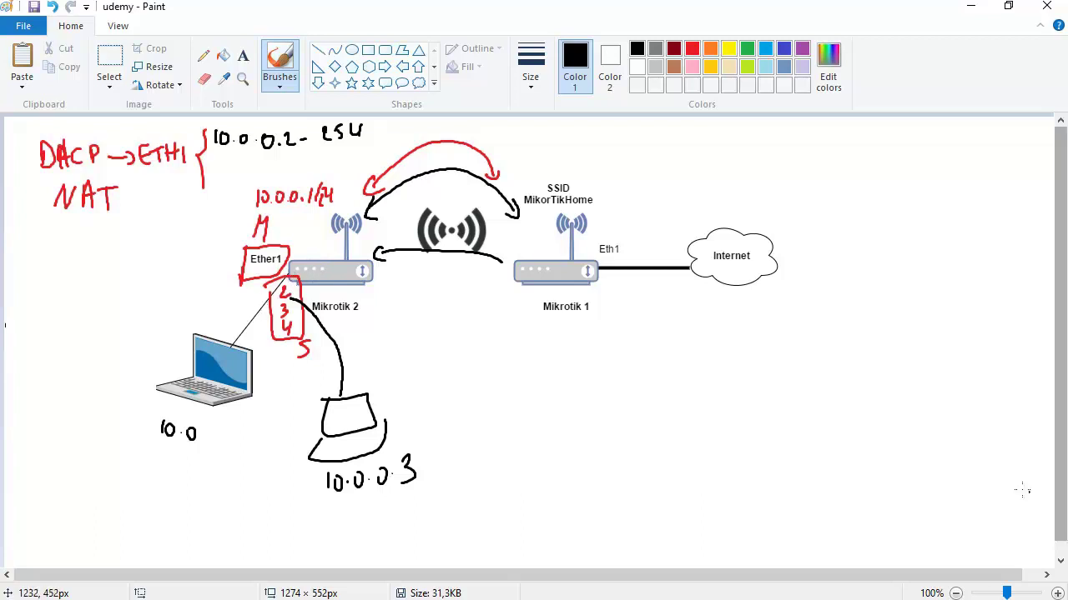
# Return to the Command Prompt and rerun the continuous ping to 8.8.8.8
pyautogui.hotkey('alt', 'Tab')
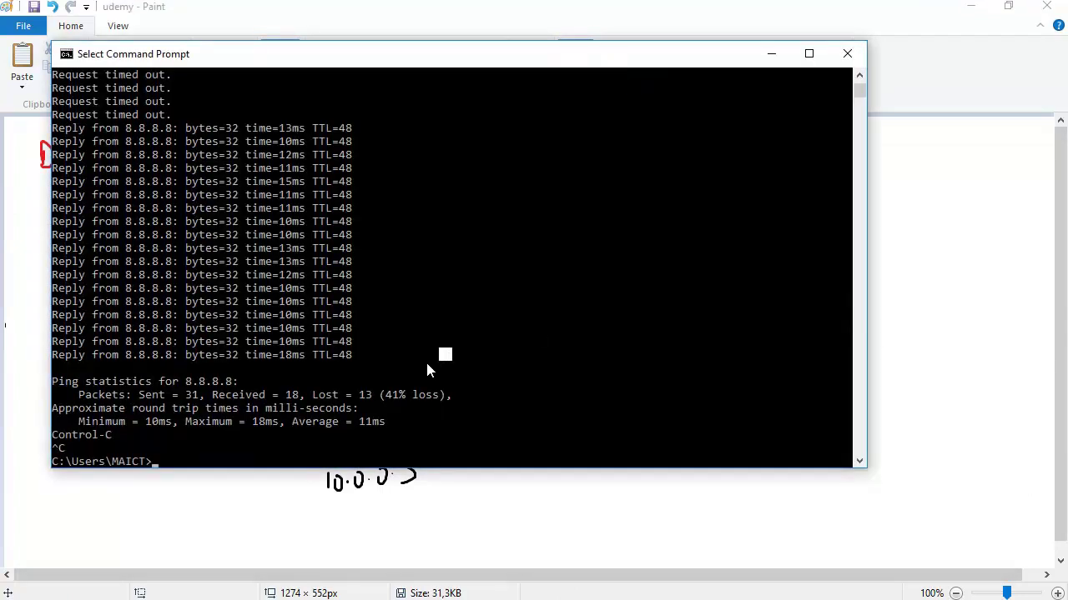
pyautogui.press('Up')
pyautogui.press('Return')
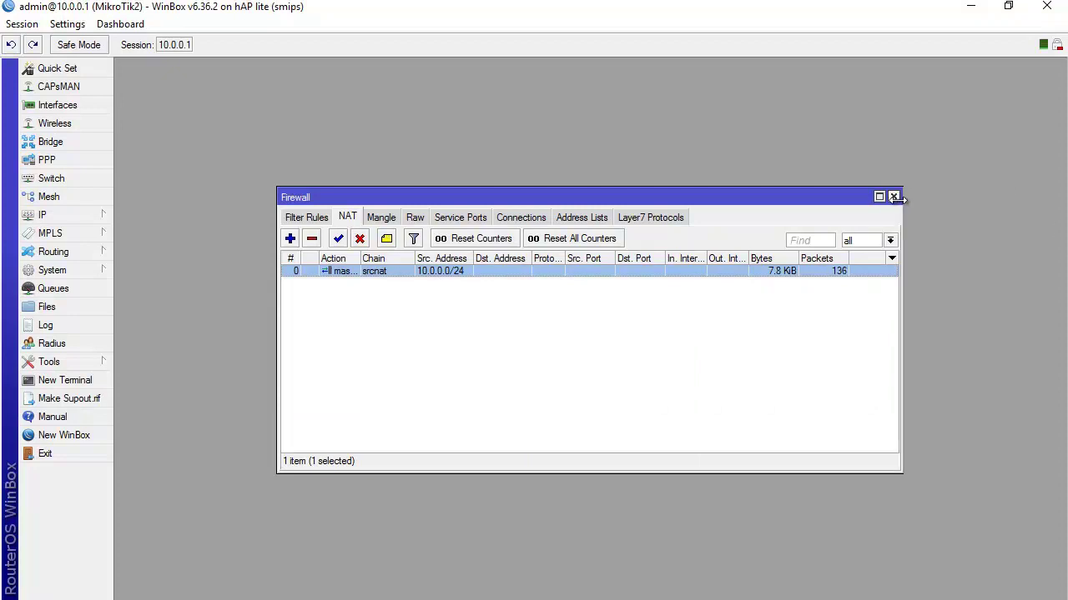
# Close WinBox's Firewall window, open the interface list and select ether2 to check the port in use
pyautogui.click(893, 197)
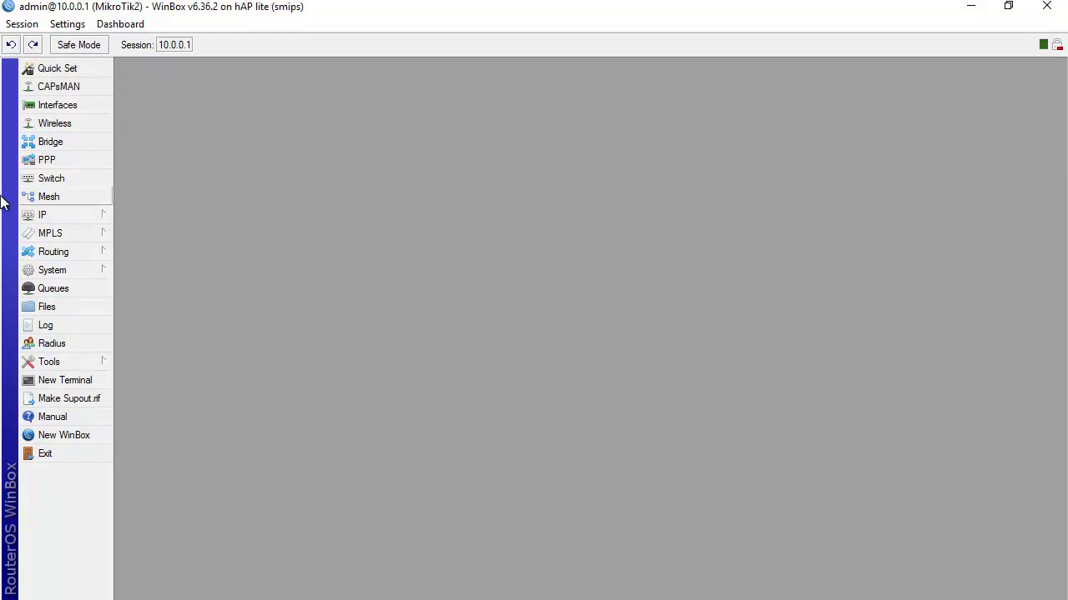
pyautogui.click(79, 108)
pyautogui.click(187, 287)
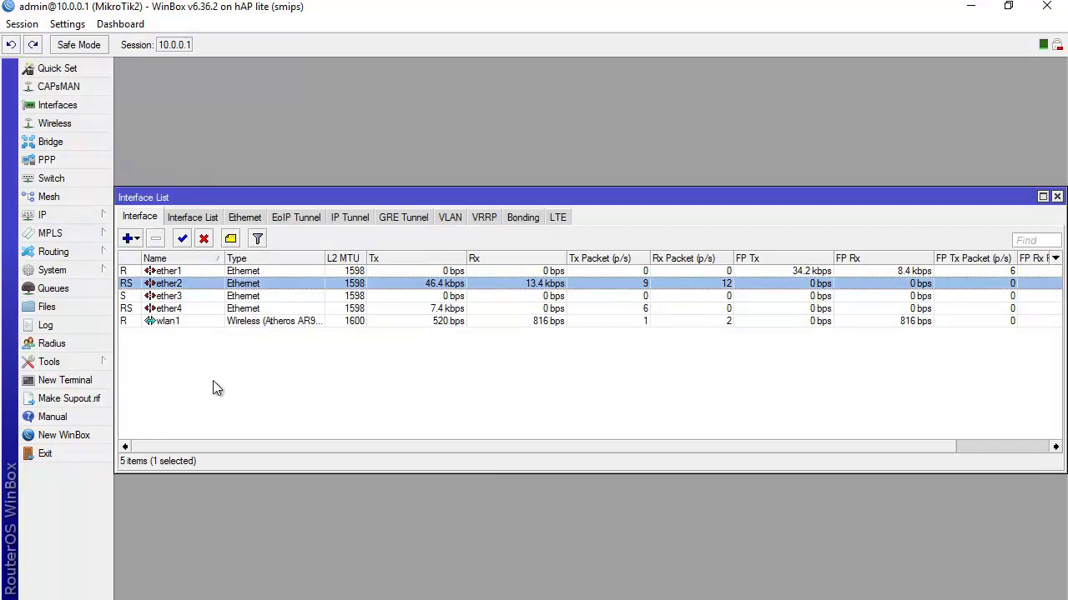